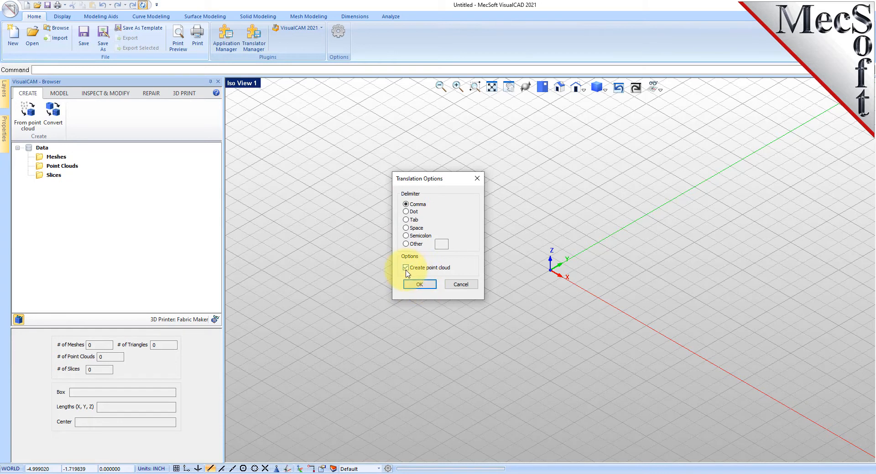
# Import RubberDuck.csv with the comma delimiter and create a point cloud from it.
pyautogui.click(420, 285)
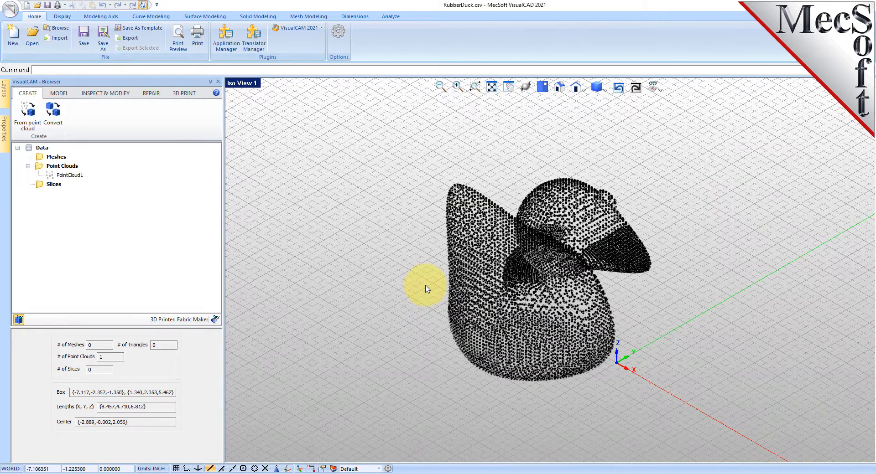
pyautogui.scroll(1, 545, 307)
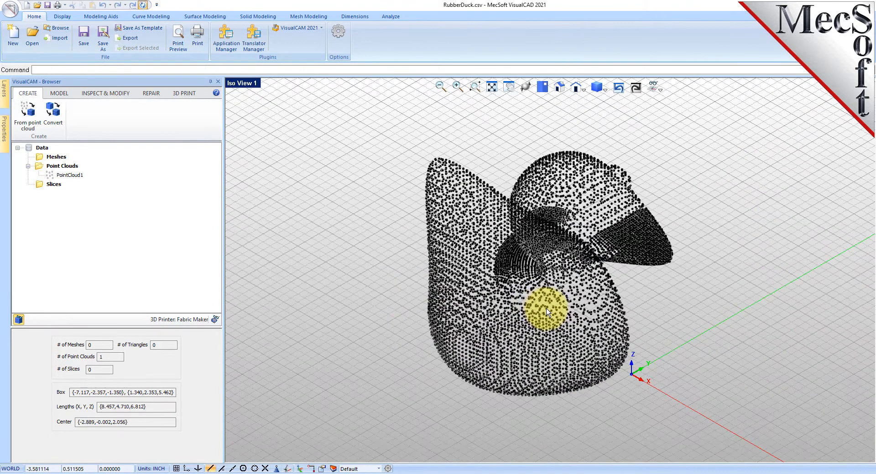
pyautogui.moveTo(545, 308); pyautogui.dragTo(289, 215, button='right')
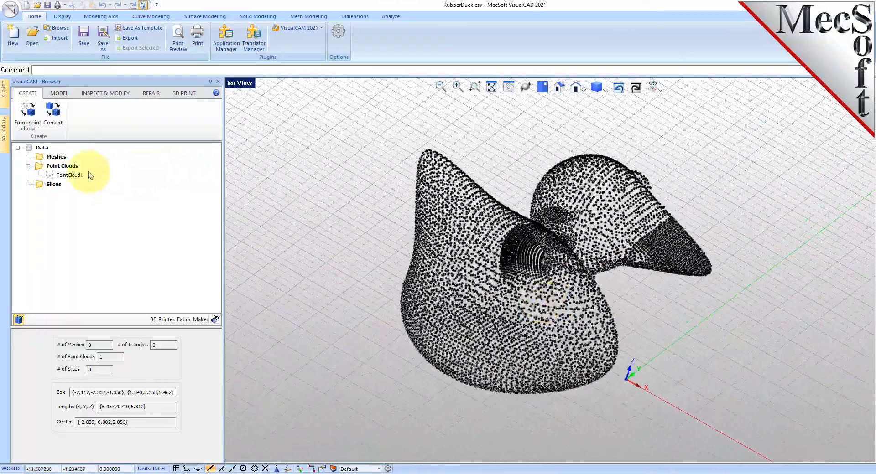
# Check the imported point cloud's properties, then clear its selection.
pyautogui.click(70, 176)
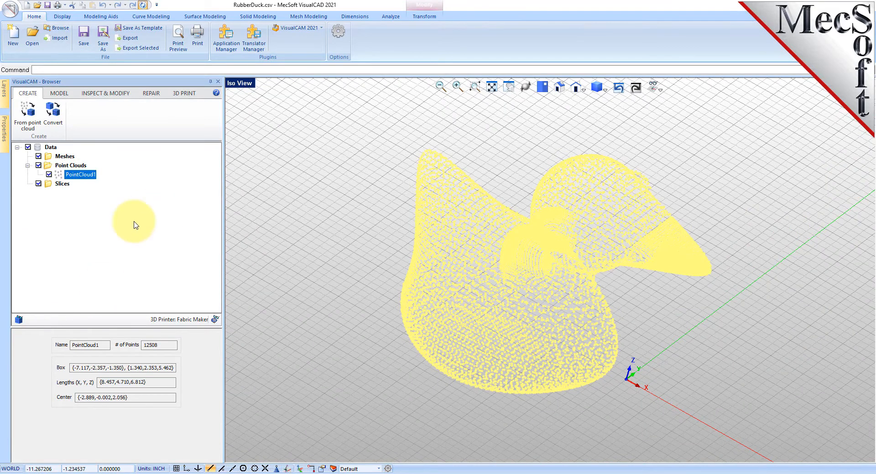
pyautogui.click(374, 221)
pyautogui.moveTo(524, 348); pyautogui.dragTo(529, 349, button='right')
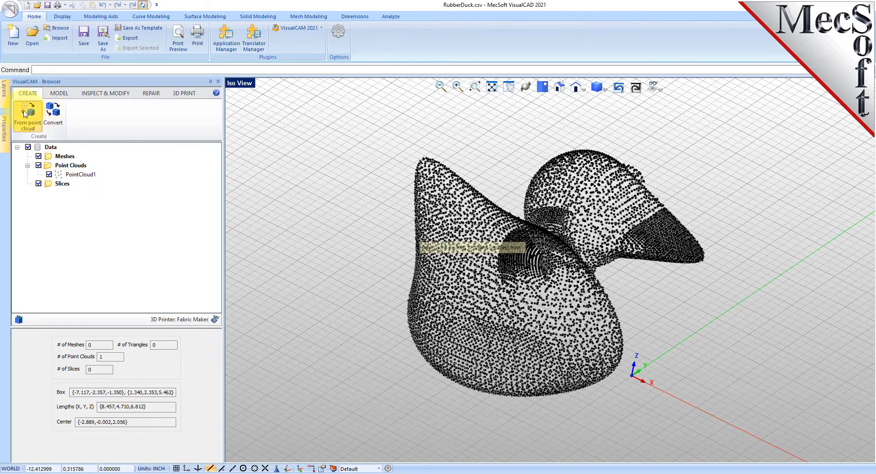
# Create a mesh from the duck point cloud with multiplier 2.5, 100 nearest neighbors, angles 10 to 120, surface angle 45 and search radius 1.
pyautogui.click(470, 264)
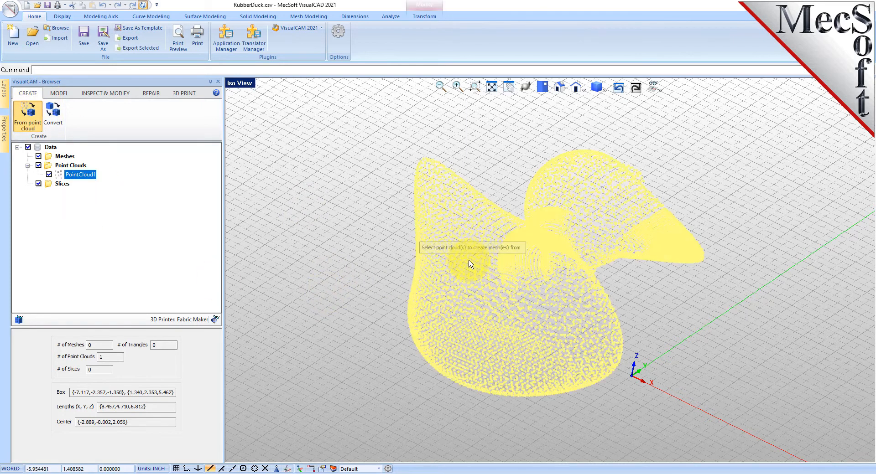
pyautogui.rightClick(470, 264)
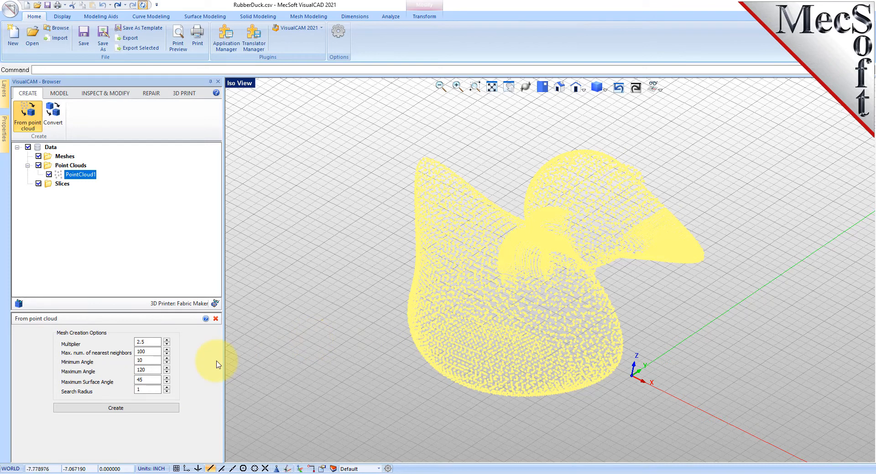
pyautogui.click(137, 389)
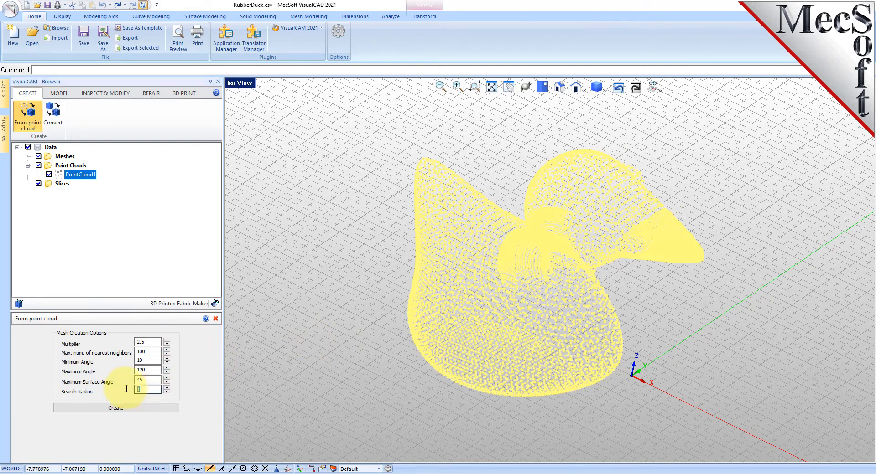
pyautogui.click(123, 402)
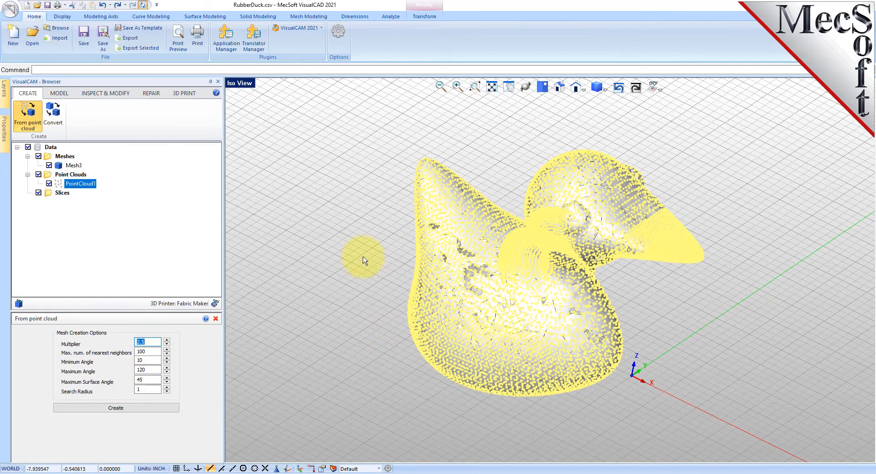
pyautogui.click(372, 270)
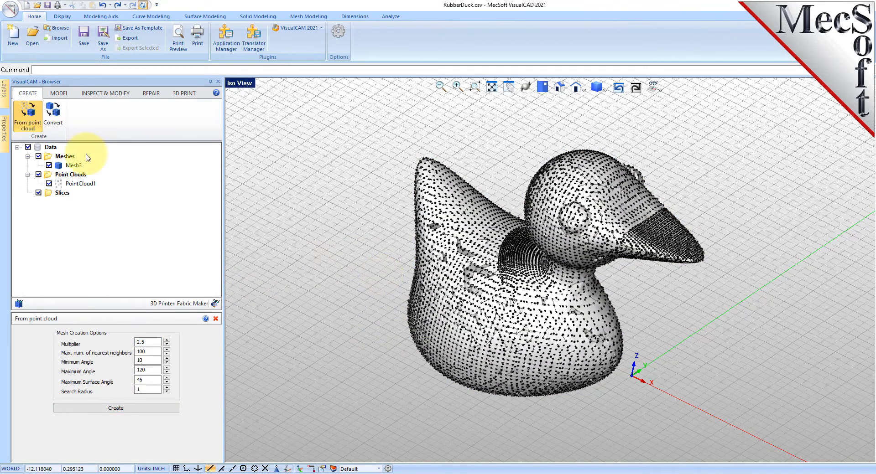
# Hide the point cloud, examine the new duck mesh from several sides for gaps, and leave mesh creation.
pyautogui.click(50, 184)
pyautogui.moveTo(522, 343); pyautogui.dragTo(508, 215, button='middle')
pyautogui.moveTo(356, 302); pyautogui.dragTo(440, 403, button='middle')
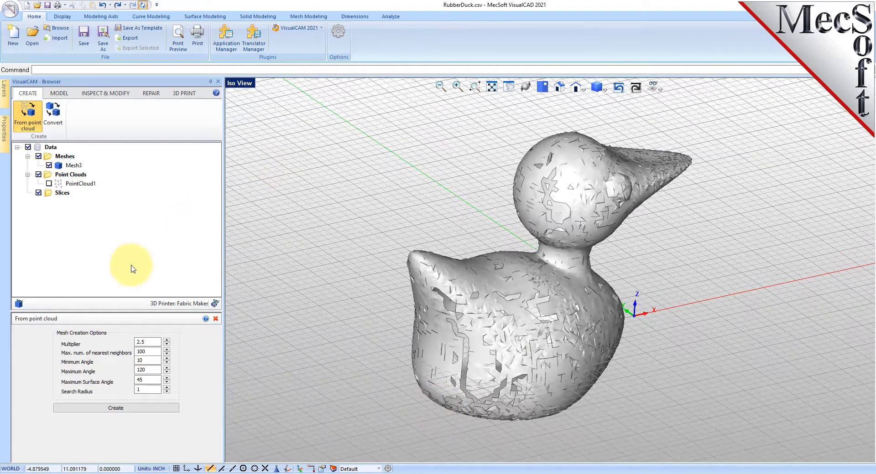
pyautogui.click(216, 319)
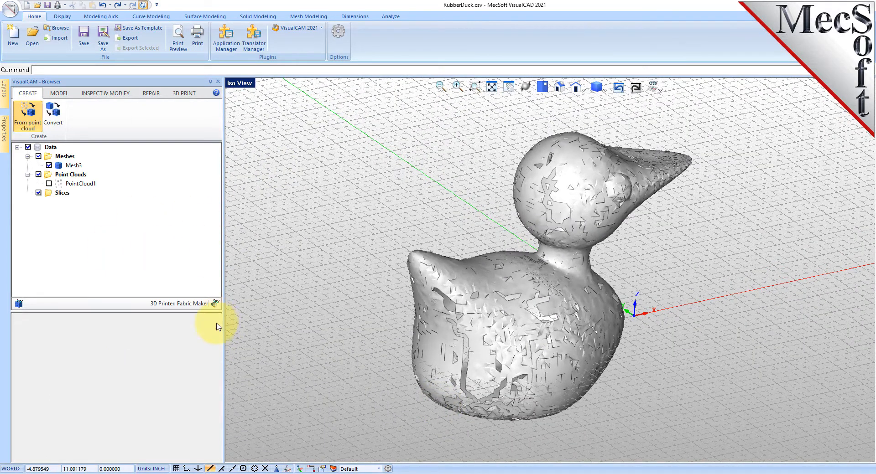
# Run all Diagnose edge, triangle and vertex checks on the duck mesh, examine the marked defects and close the diagnosis.
pyautogui.click(105, 93)
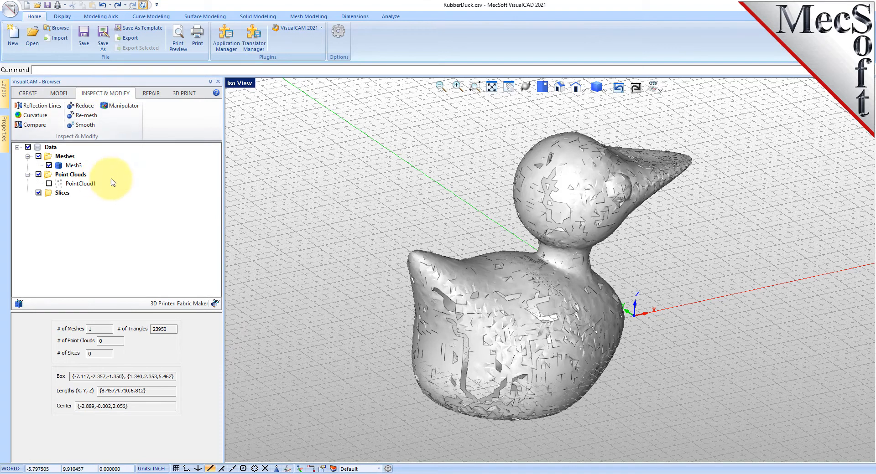
pyautogui.click(151, 93)
pyautogui.click(96, 121)
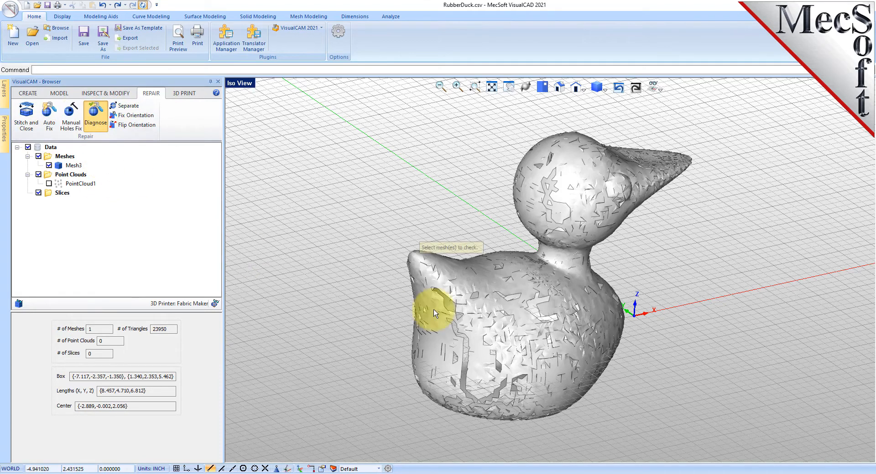
pyautogui.click(453, 282)
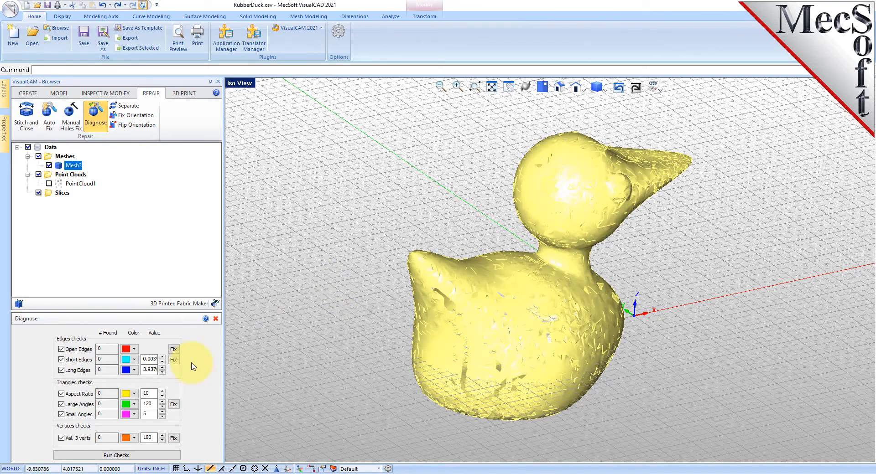
pyautogui.click(141, 456)
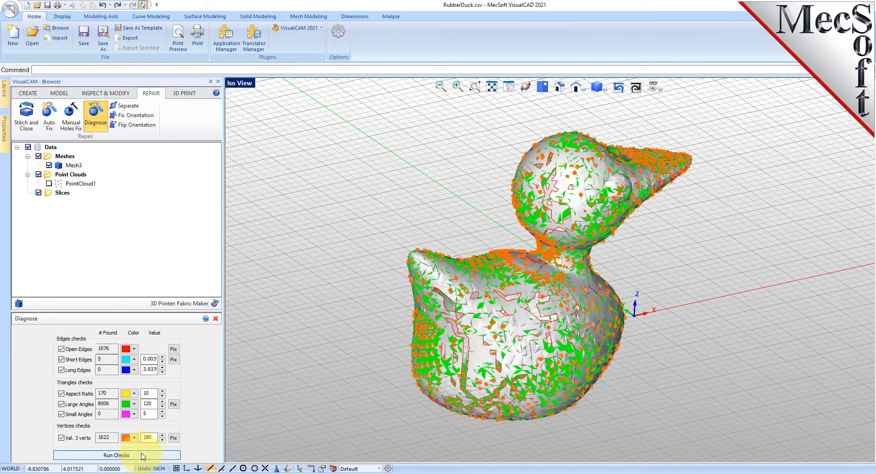
pyautogui.scroll(-2, 522, 267)
pyautogui.moveTo(525, 276); pyautogui.dragTo(565, 309, button='middle')
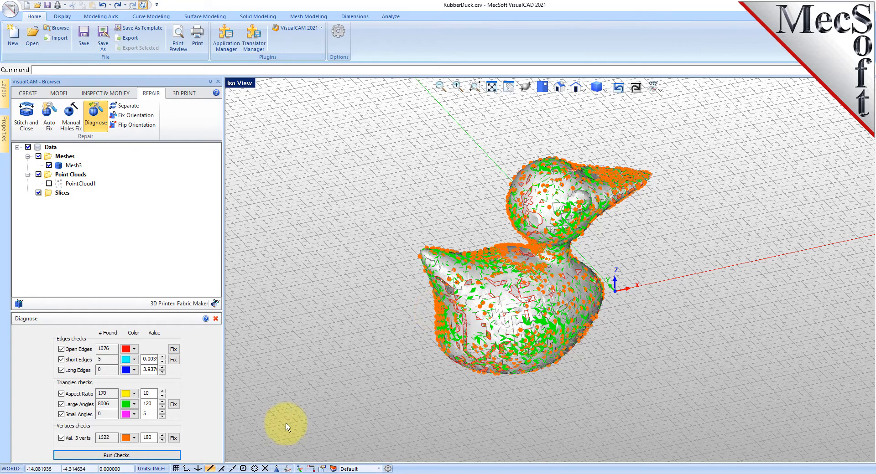
pyautogui.click(215, 319)
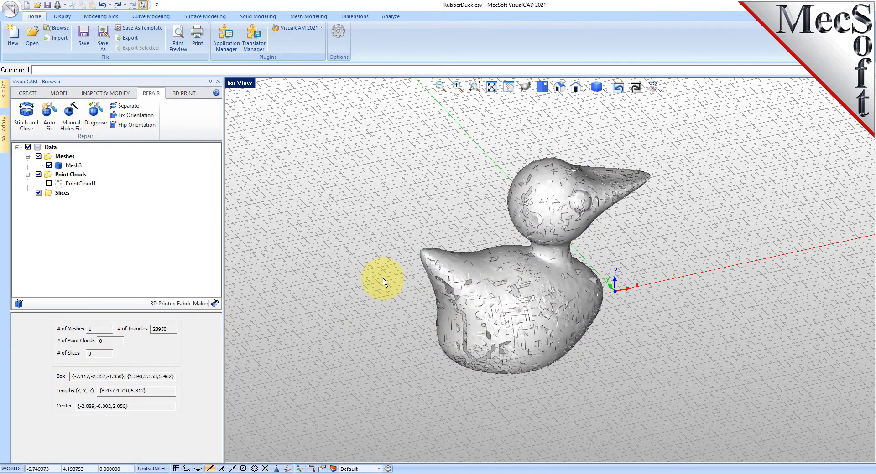
# Show the point cloud over the duck mesh for comparison and hide it again.
pyautogui.scroll(5, 504, 279)
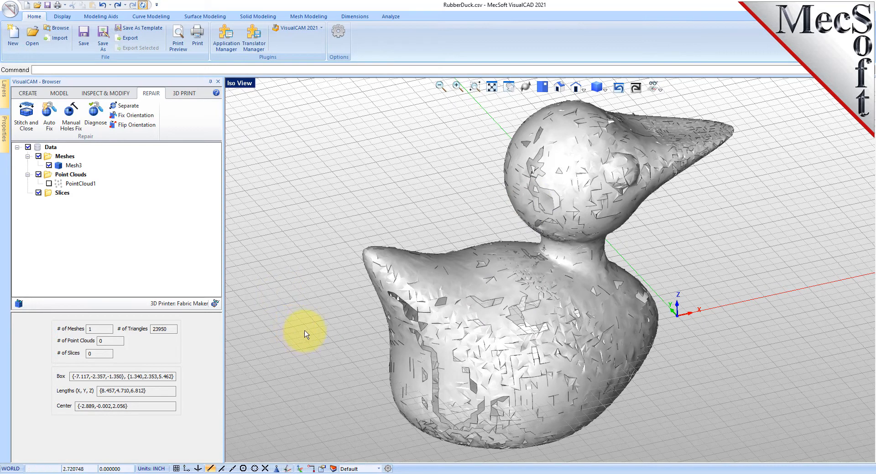
pyautogui.click(49, 184)
pyautogui.click(49, 184)
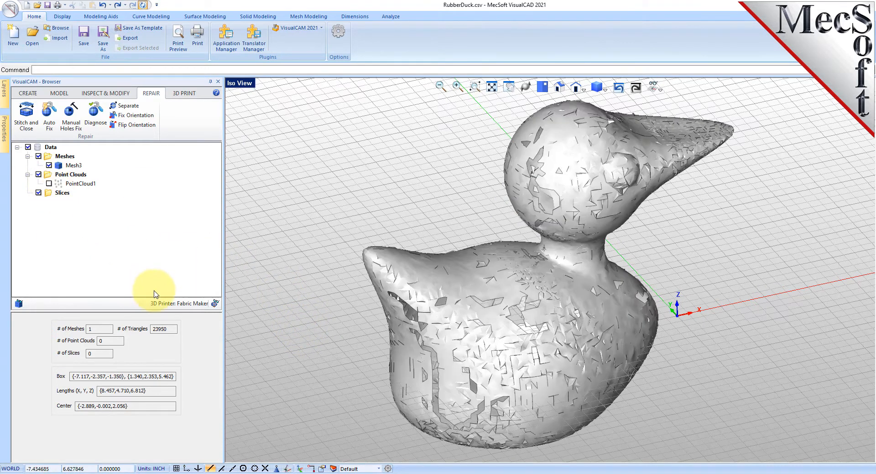
# Repair the duck mesh with Auto Fix and examine the result from the front.
pyautogui.click(49, 116)
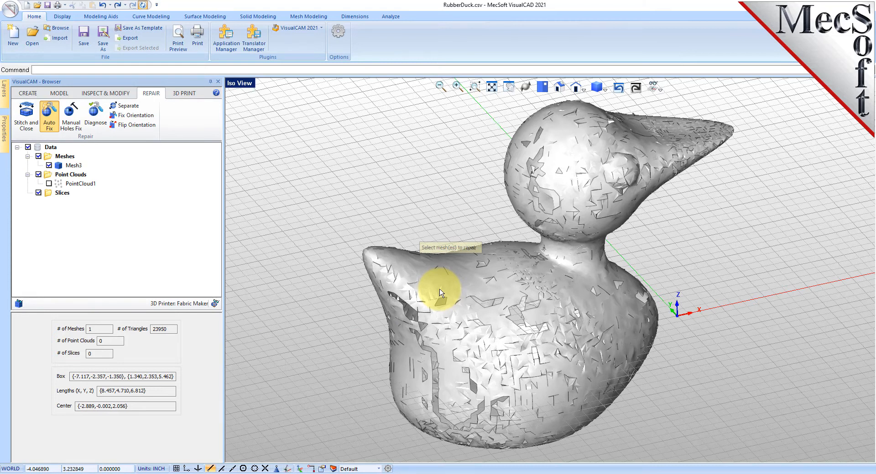
pyautogui.click(467, 294)
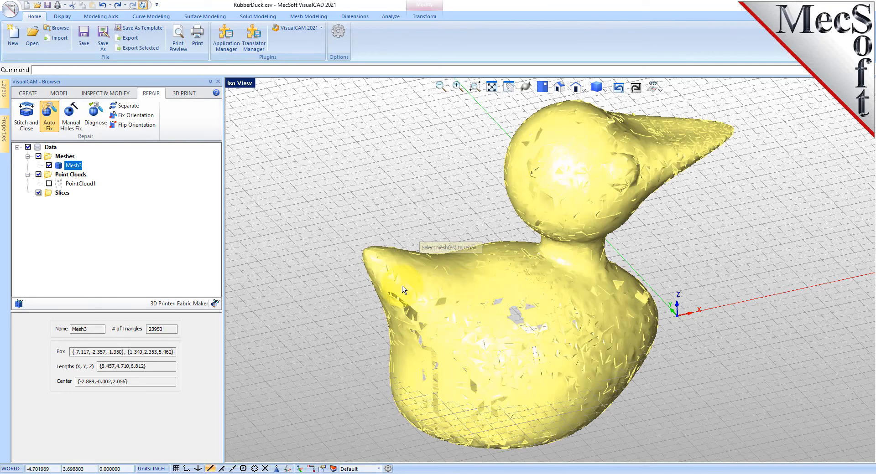
pyautogui.rightClick(402, 286)
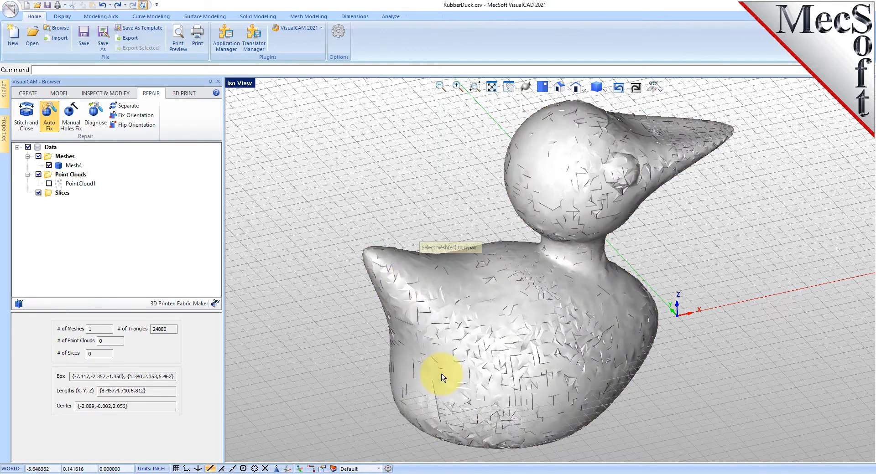
pyautogui.moveTo(504, 393); pyautogui.dragTo(413, 402, button='right')
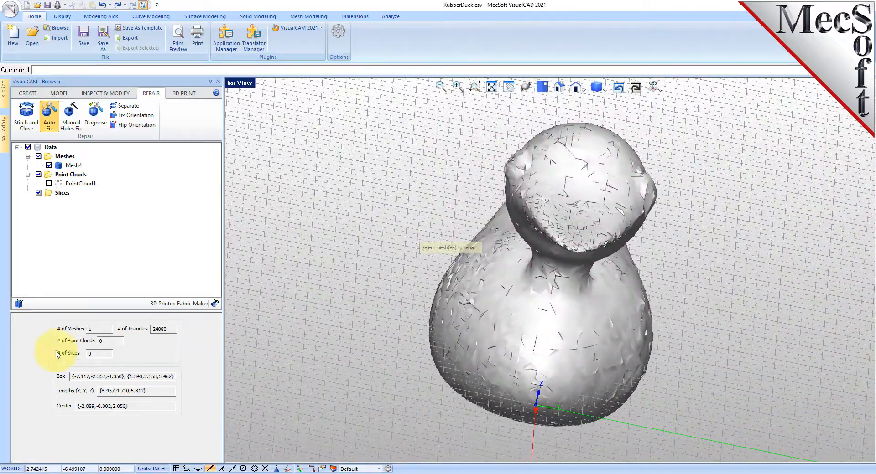
# Open the Diagnose checks for the repaired duck mesh, return to the isometric view and deselect the mesh.
pyautogui.click(95, 114)
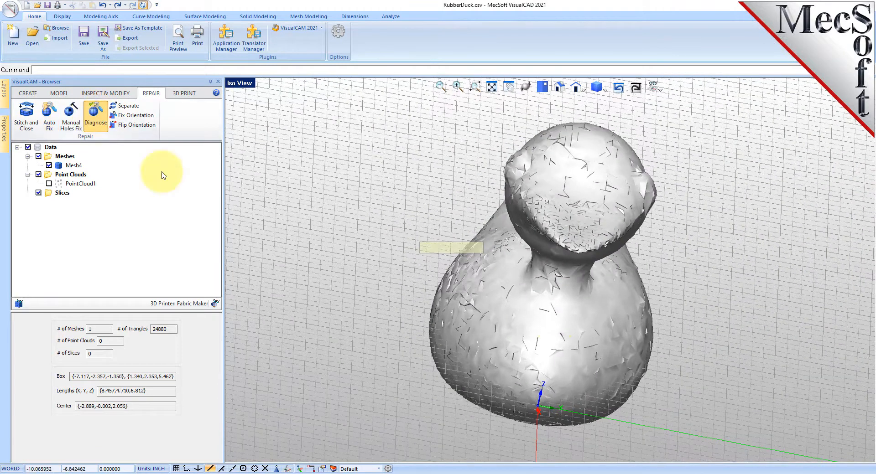
pyautogui.click(555, 322)
pyautogui.rightClick(328, 273)
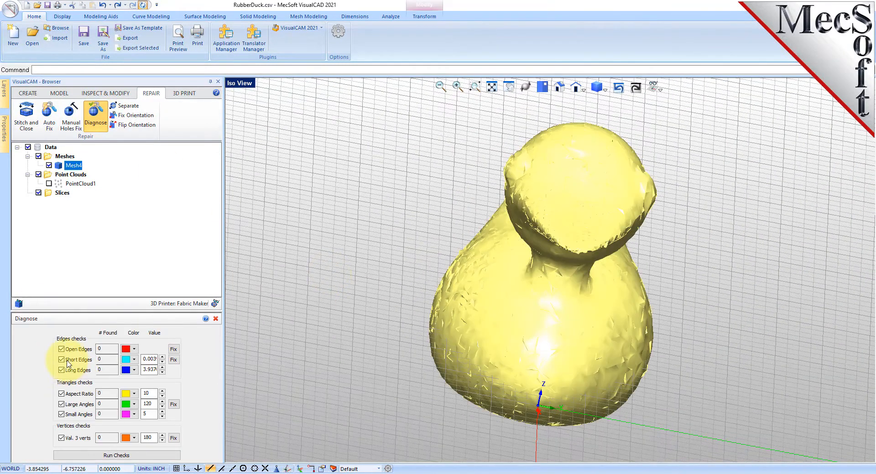
pyautogui.click(559, 87)
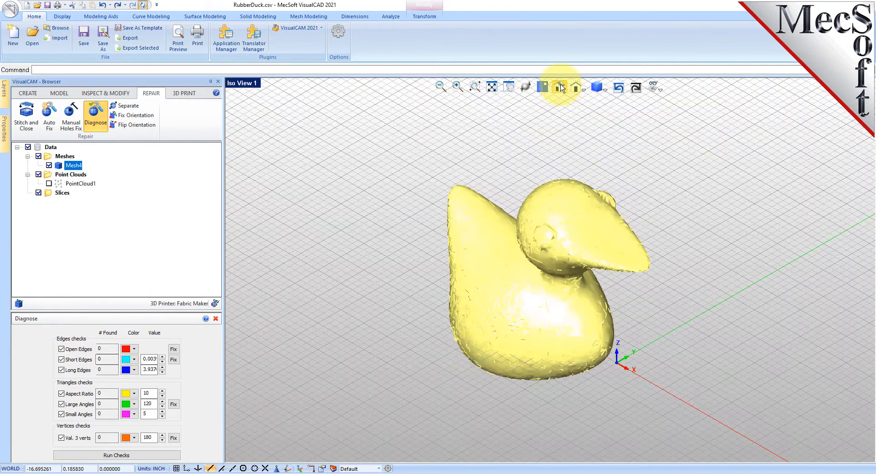
pyautogui.scroll(2, 522, 278)
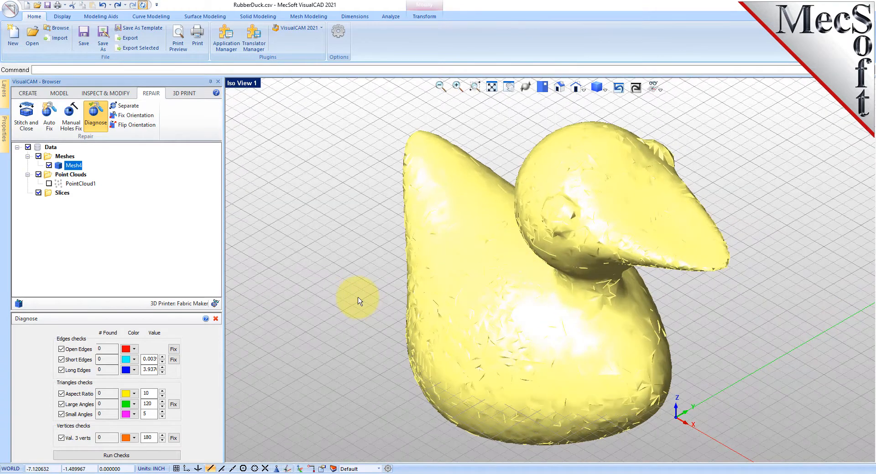
pyautogui.click(354, 242)
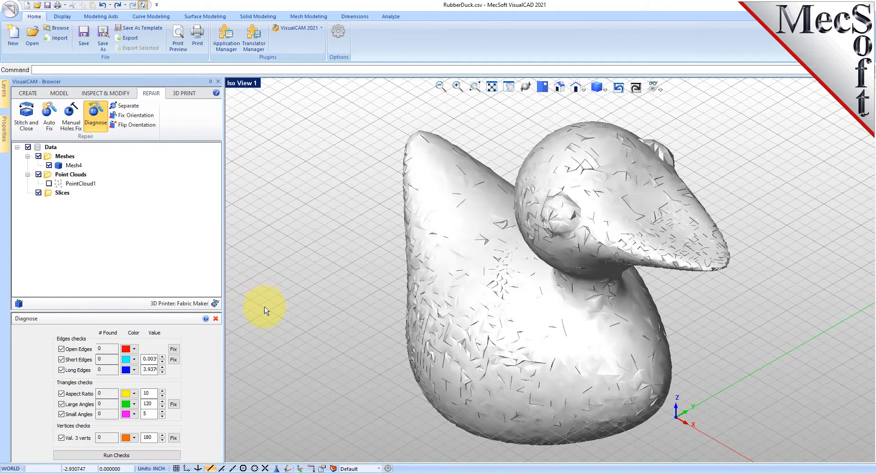
# Re-mesh the duck with the Uniform method, edge length 0.125, 4 iterations and sharp edges kept.
pyautogui.click(60, 94)
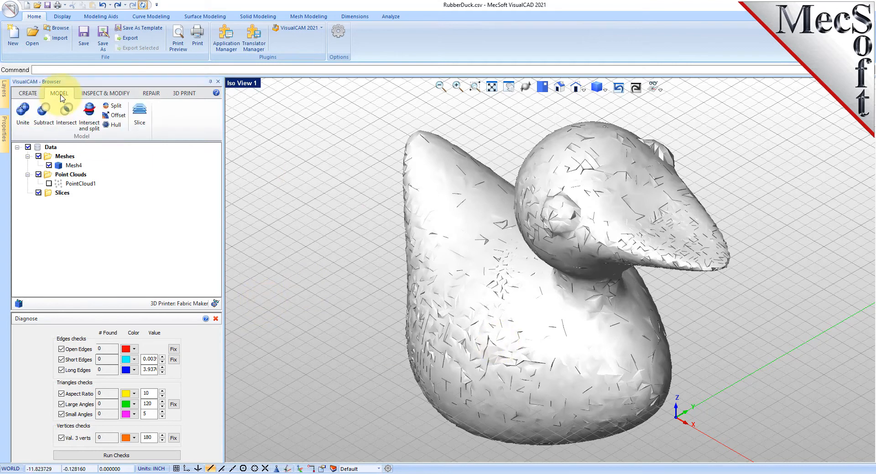
pyautogui.click(114, 95)
pyautogui.click(87, 116)
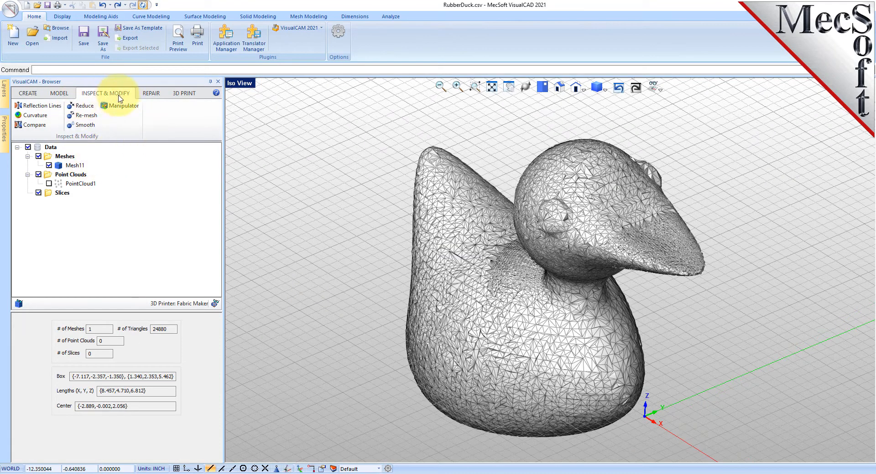
pyautogui.click(91, 116)
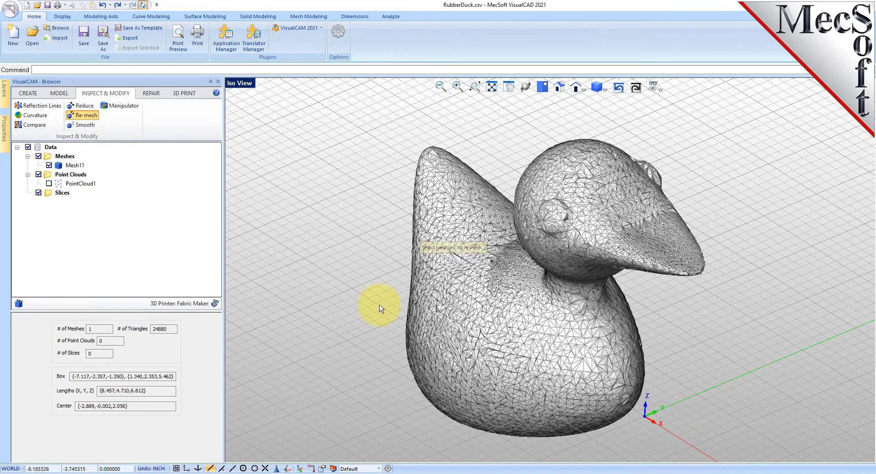
pyautogui.click(458, 270)
pyautogui.rightClick(374, 264)
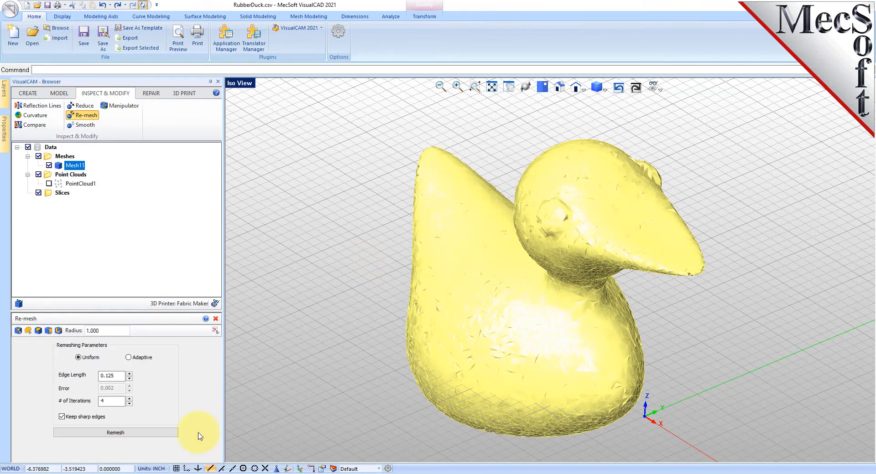
pyautogui.doubleClick(121, 375)
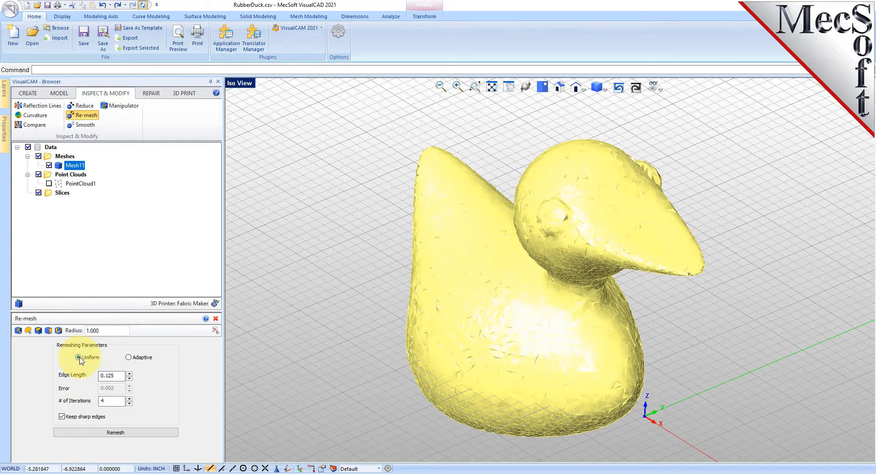
pyautogui.click(116, 433)
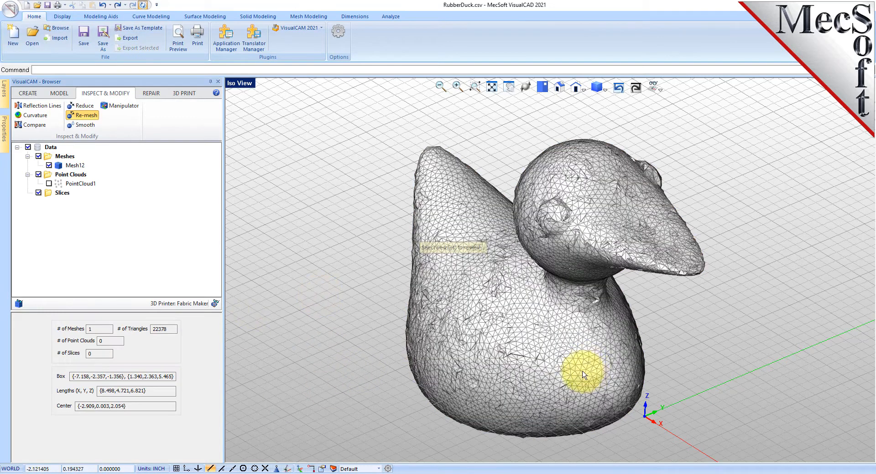
# Review the mesh edges display style in the display options and close them without changes.
pyautogui.moveTo(584, 372); pyautogui.dragTo(549, 350, button='middle')
pyautogui.click(338, 32)
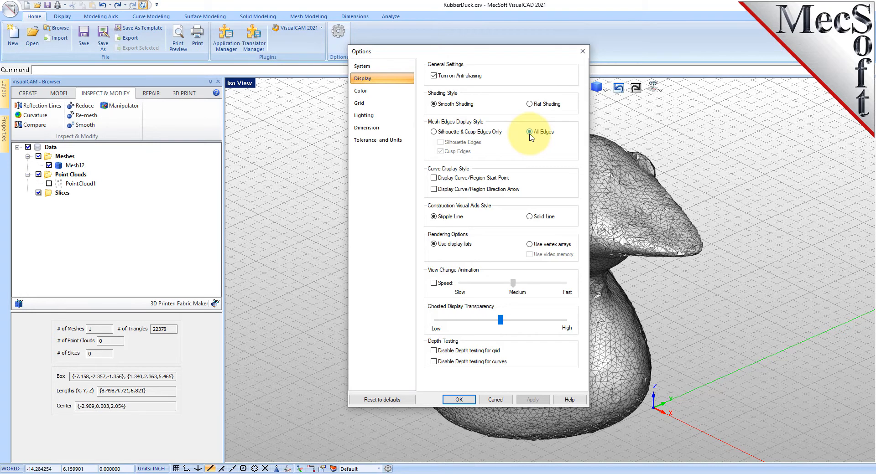
pyautogui.click(496, 400)
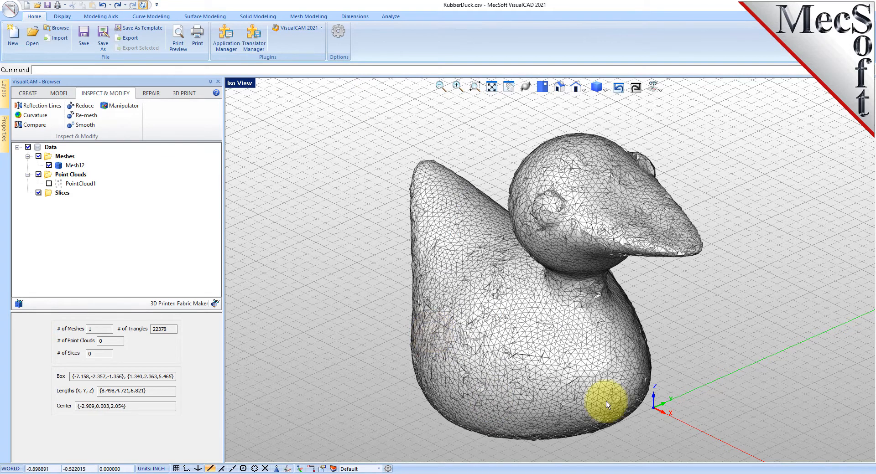
# Smooth the re-meshed duck with vertex shift in both directions and 4 iterations.
pyautogui.click(91, 126)
pyautogui.click(479, 325)
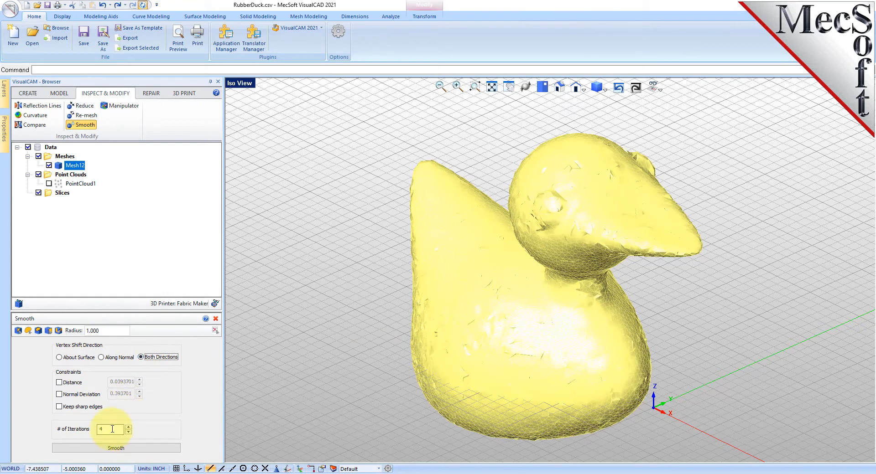
pyautogui.click(150, 448)
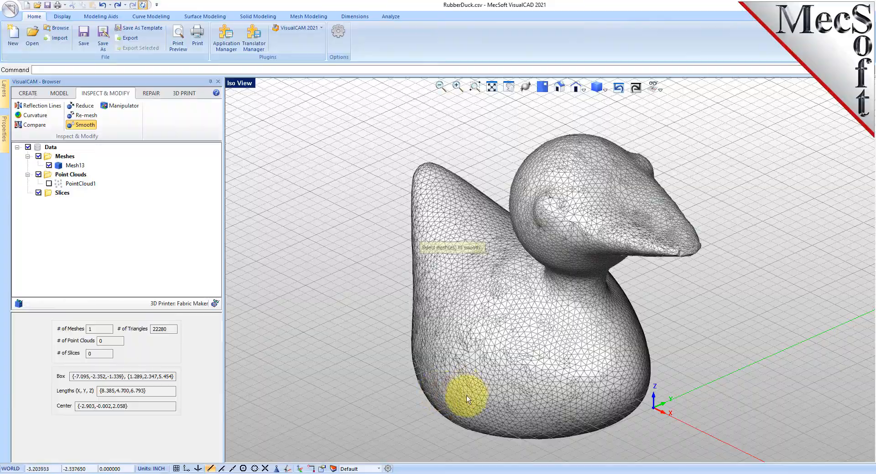
pyautogui.moveTo(498, 391)
pyautogui.mouseDown(button='right')
pyautogui.moveTo(518, 351)
pyautogui.moveTo(513, 391)
pyautogui.mouseUp(button='right')
pyautogui.press('Escape')
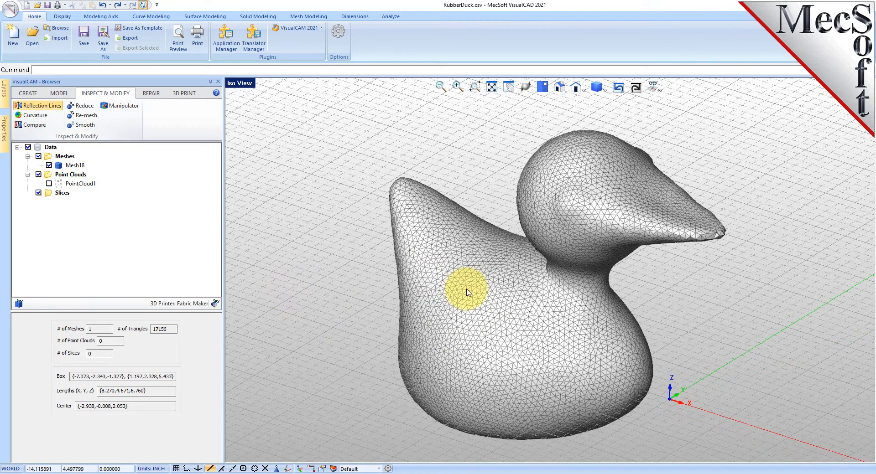
# Render vertical reflection lines on the smoothed duck mesh with 10 lines and thickness 10, and examine them from several angles.
pyautogui.click(466, 289)
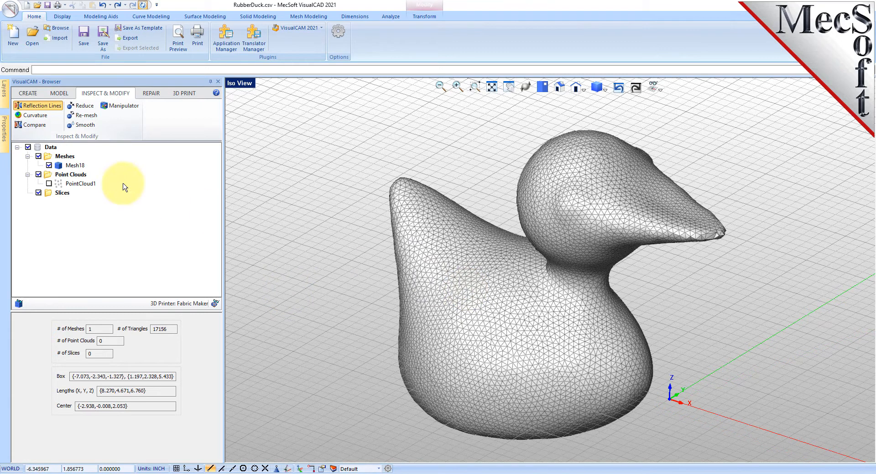
pyautogui.click(75, 165)
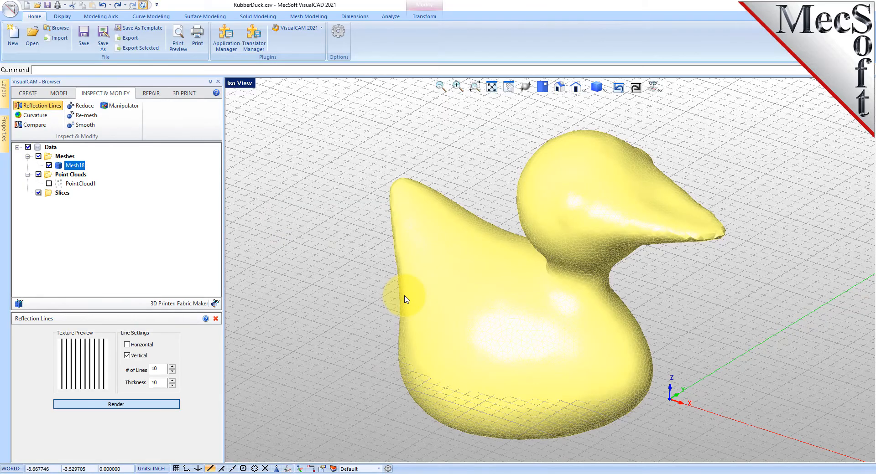
pyautogui.moveTo(495, 369)
pyautogui.mouseDown(button='middle')
pyautogui.moveTo(508, 316)
pyautogui.moveTo(508, 250)
pyautogui.moveTo(508, 299)
pyautogui.moveTo(488, 348)
pyautogui.moveTo(473, 358)
pyautogui.moveTo(473, 377)
pyautogui.moveTo(476, 359)
pyautogui.moveTo(491, 369)
pyautogui.mouseUp(button='middle')
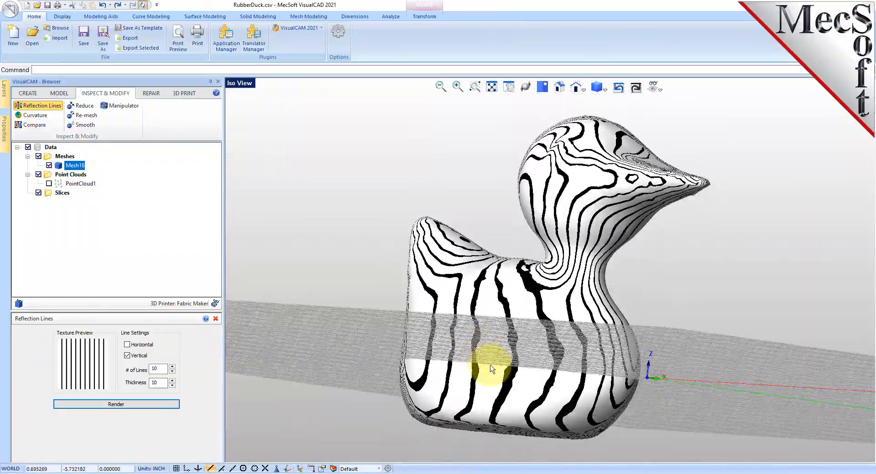
pyautogui.moveTo(646, 406); pyautogui.dragTo(621, 426, button='middle')
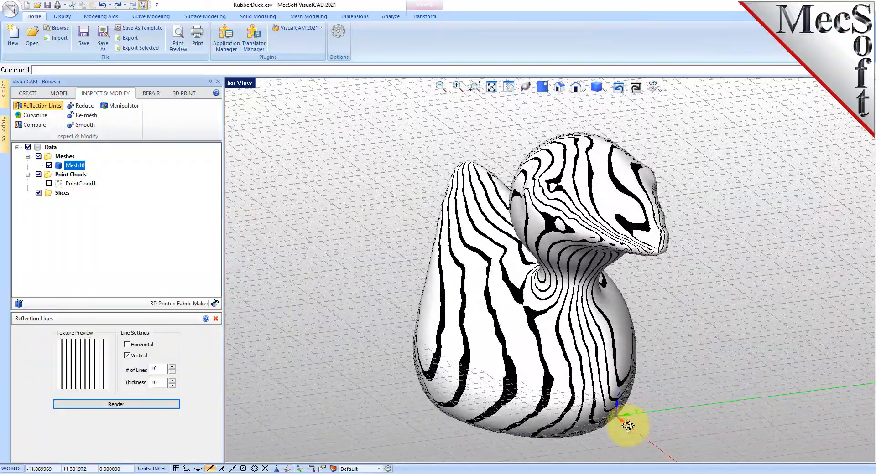
# Analyze the duck mesh's mean curvature, examine the color map from the isometric view, and close the analysis with the mesh deselected.
pyautogui.click(36, 116)
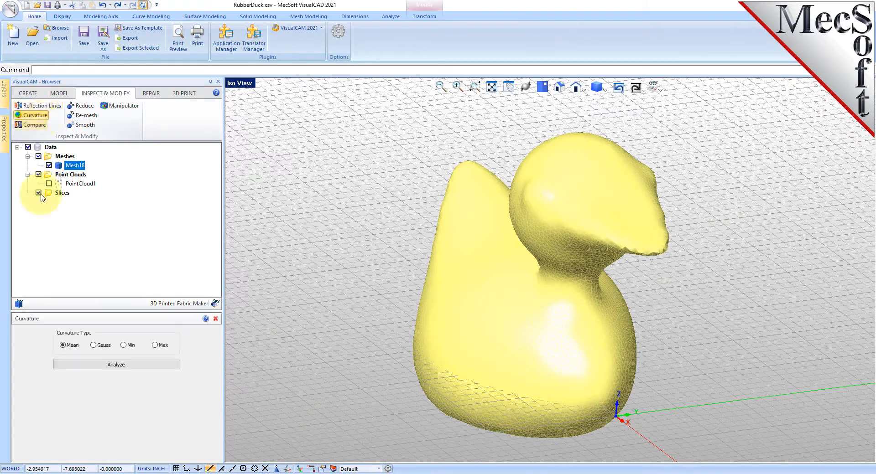
pyautogui.click(118, 368)
pyautogui.moveTo(455, 392); pyautogui.dragTo(573, 401, button='middle')
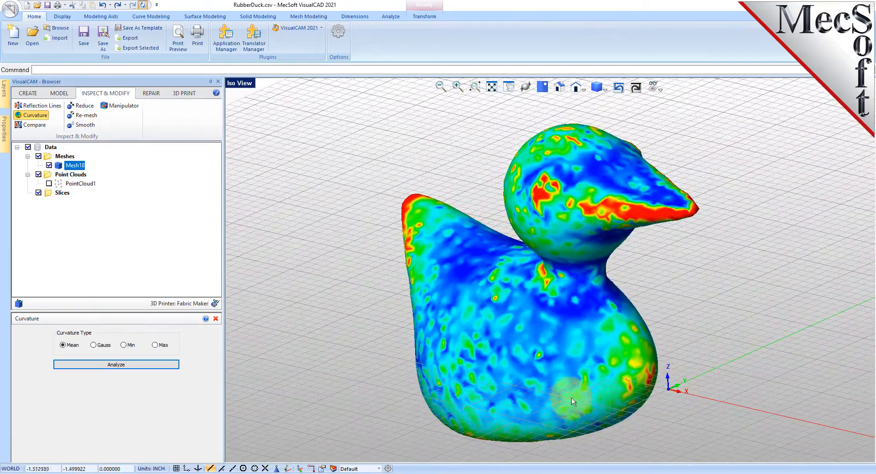
pyautogui.click(561, 88)
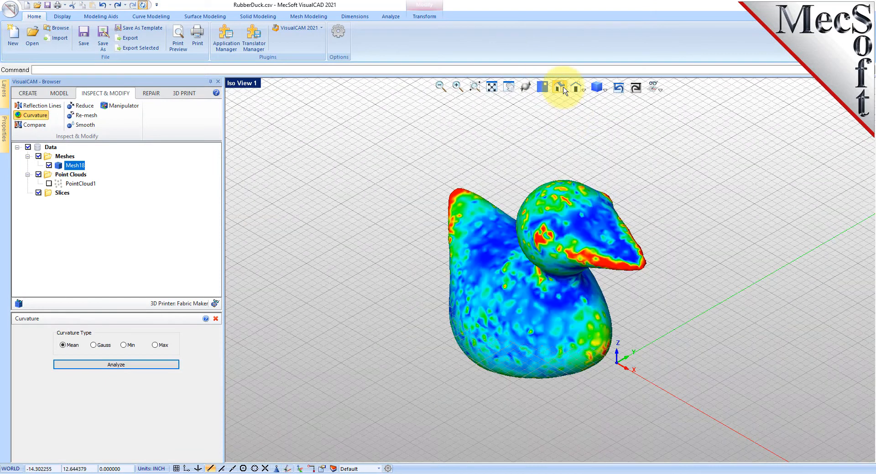
pyautogui.scroll(3, 552, 255)
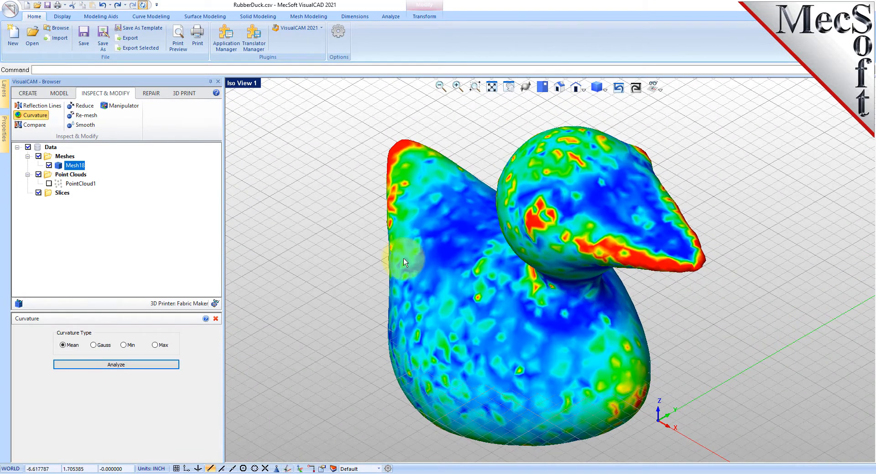
pyautogui.click(216, 318)
pyautogui.click(323, 287)
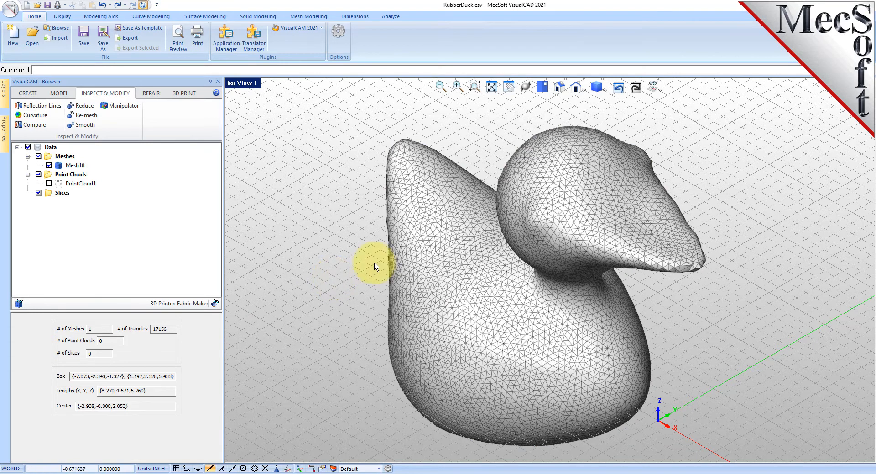
# Slice the duck mesh with a distance of 0.1 between slices.
pyautogui.click(59, 94)
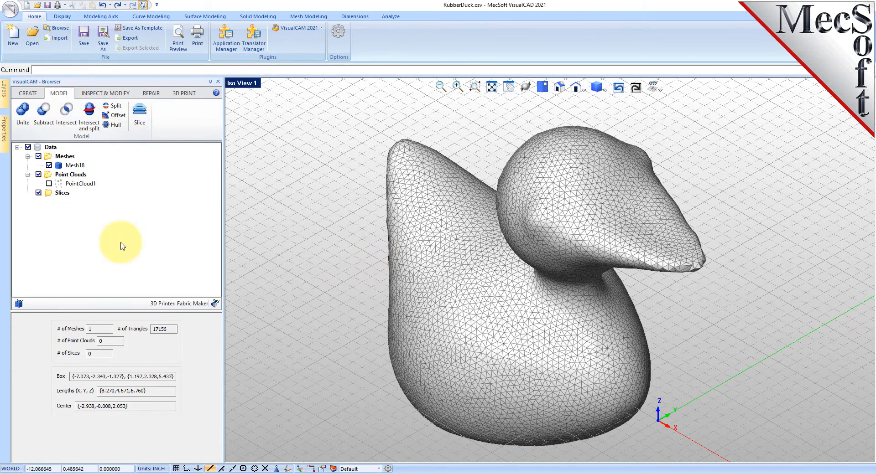
pyautogui.click(140, 116)
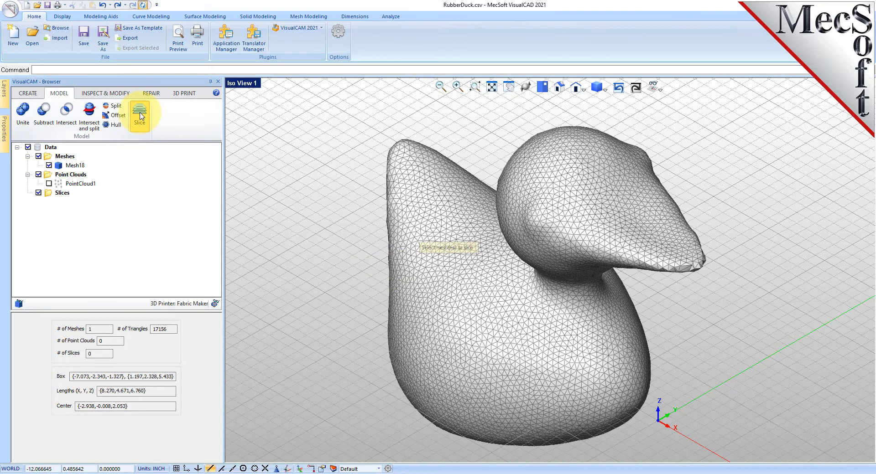
pyautogui.click(472, 265)
pyautogui.rightClick(322, 246)
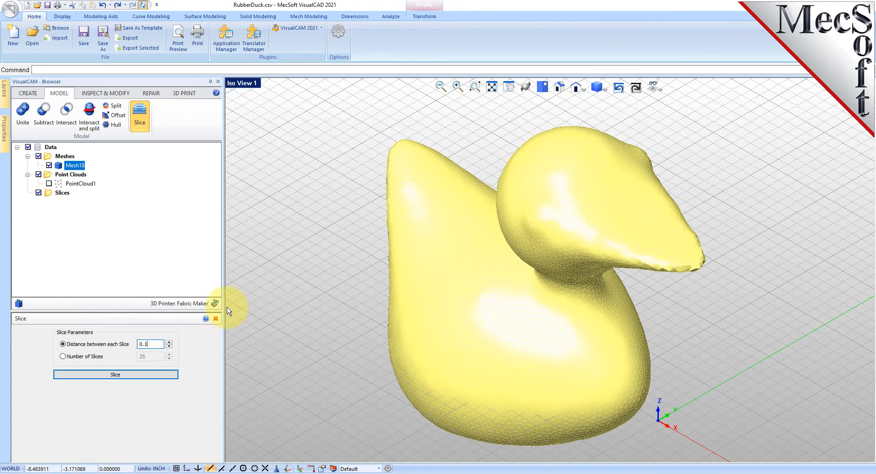
pyautogui.click(126, 375)
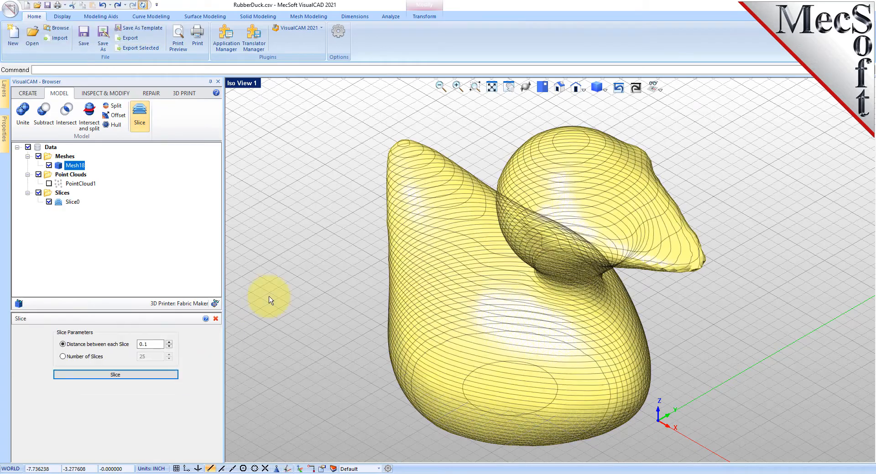
pyautogui.moveTo(454, 382)
pyautogui.mouseDown(button='middle')
pyautogui.moveTo(453, 365)
pyautogui.moveTo(453, 375)
pyautogui.mouseUp(button='middle')
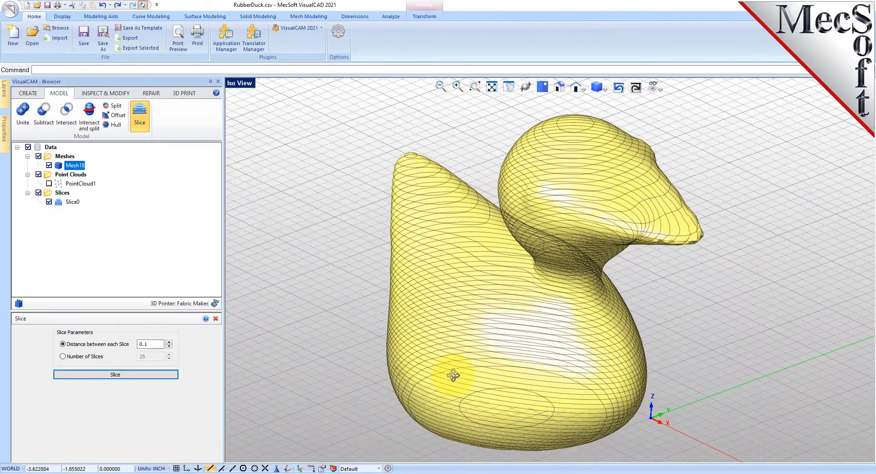
# Hide the duck mesh and the grid so only the slice curves are displayed.
pyautogui.click(77, 203)
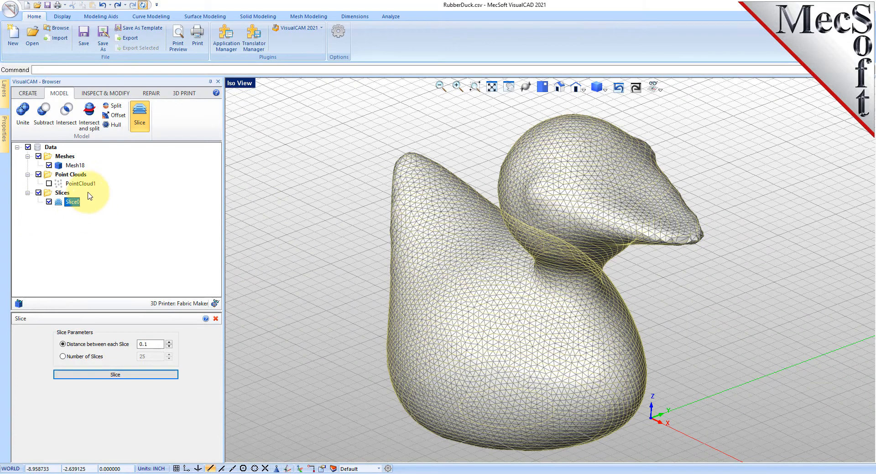
pyautogui.click(49, 165)
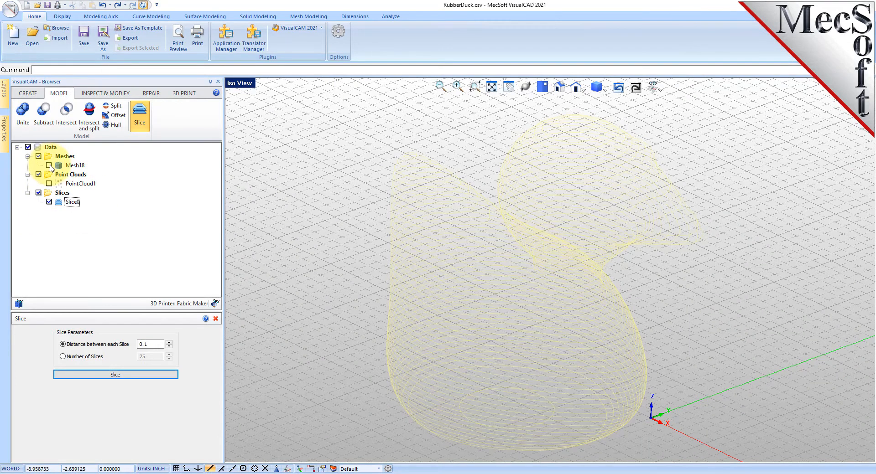
pyautogui.click(283, 272)
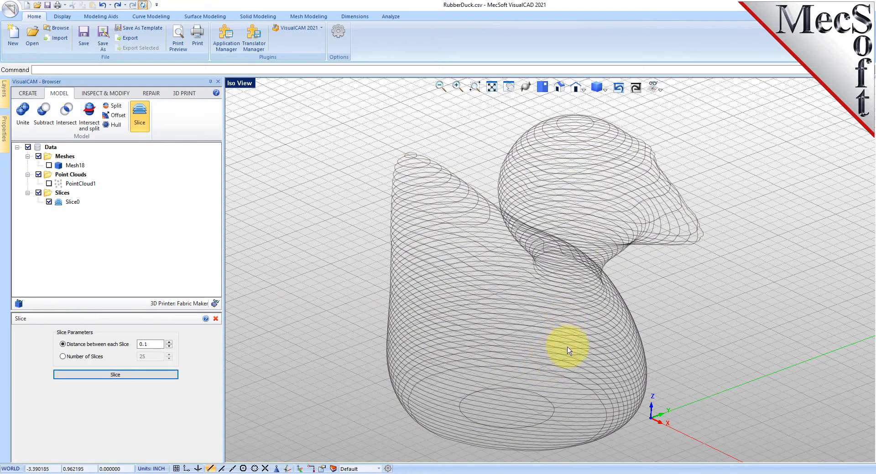
pyautogui.click(659, 90)
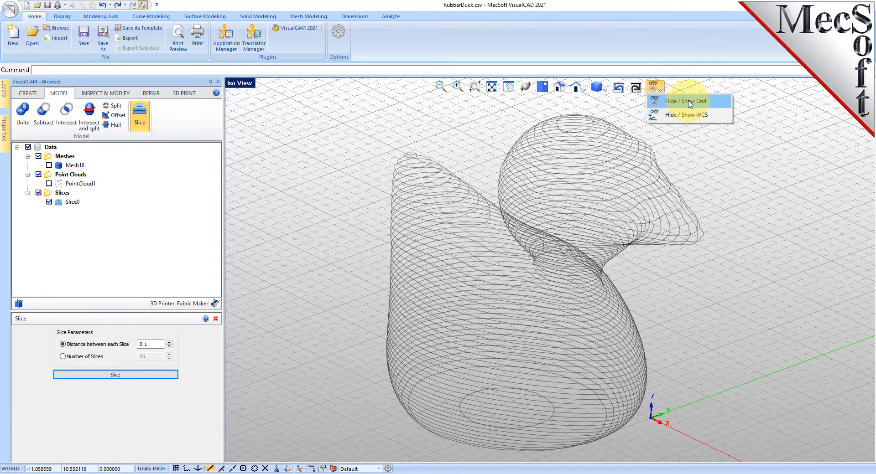
pyautogui.click(673, 101)
pyautogui.moveTo(551, 332)
pyautogui.mouseDown(button='right')
pyautogui.moveTo(567, 279)
pyautogui.moveTo(557, 435)
pyautogui.moveTo(556, 284)
pyautogui.moveTo(556, 334)
pyautogui.mouseUp(button='right')
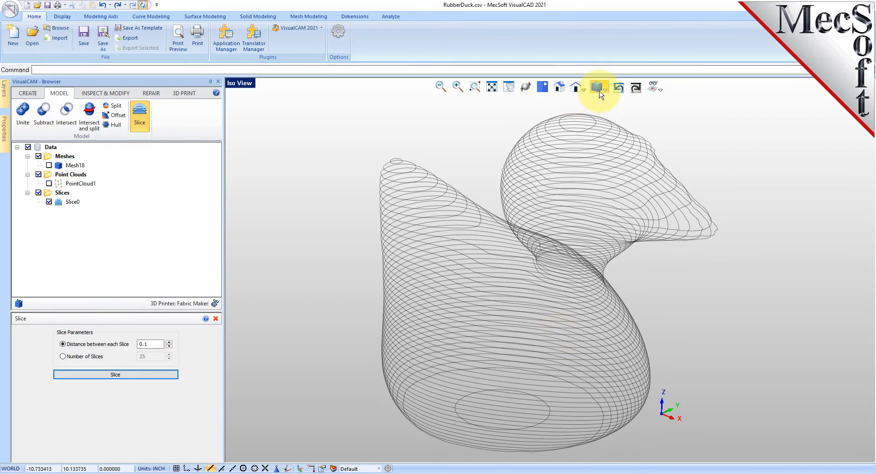
# Examine the slices from the front, check their export option without exporting, and return to the isometric view.
pyautogui.click(583, 89)
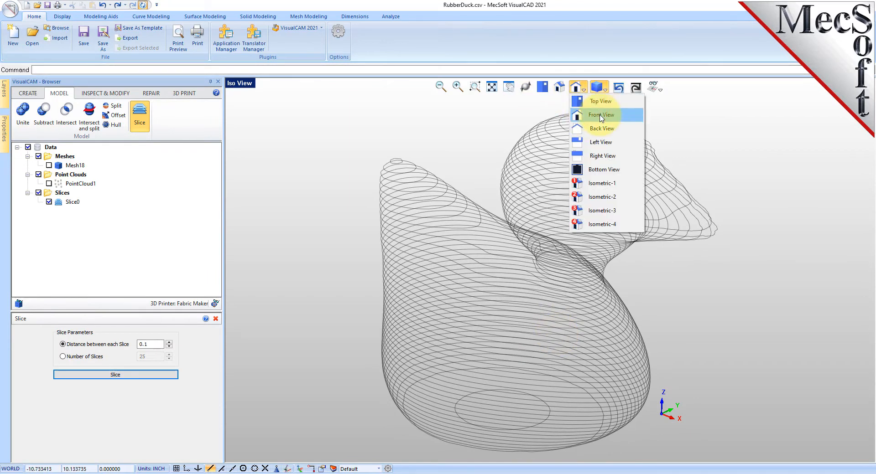
pyautogui.click(595, 115)
pyautogui.scroll(2, 538, 257)
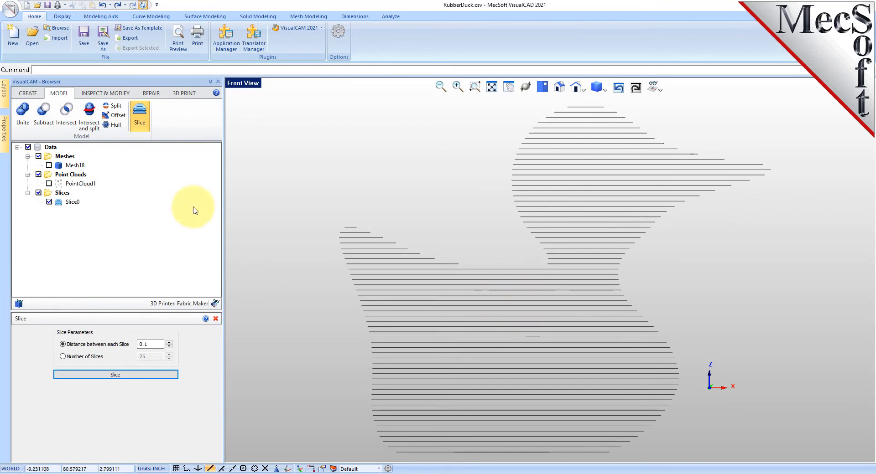
pyautogui.rightClick(73, 203)
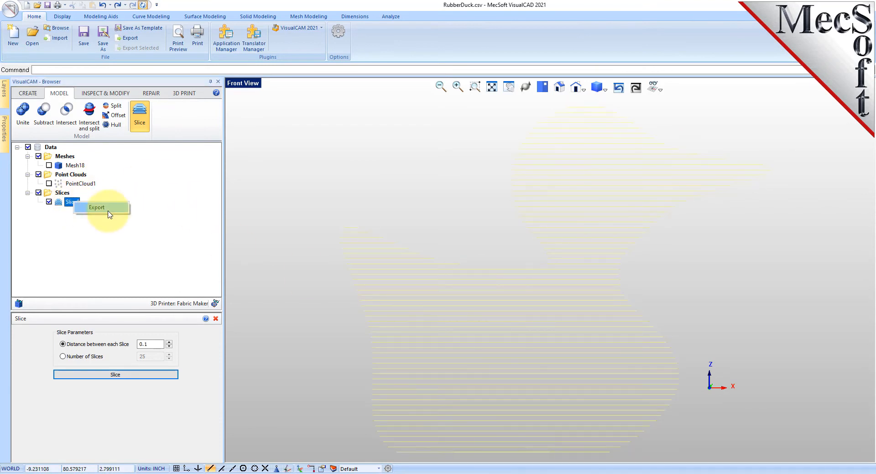
pyautogui.click(462, 180)
pyautogui.click(576, 87)
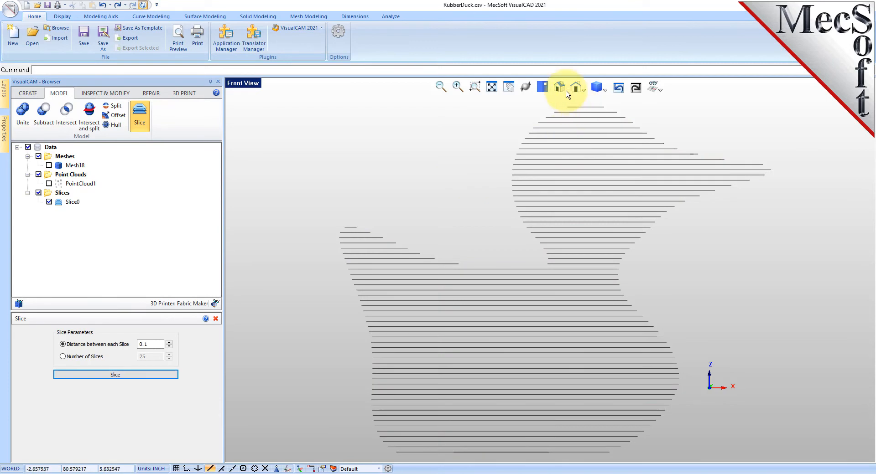
# Hide the slices and show the duck mesh again, briefly overlaying the slices on it for comparison.
pyautogui.click(49, 202)
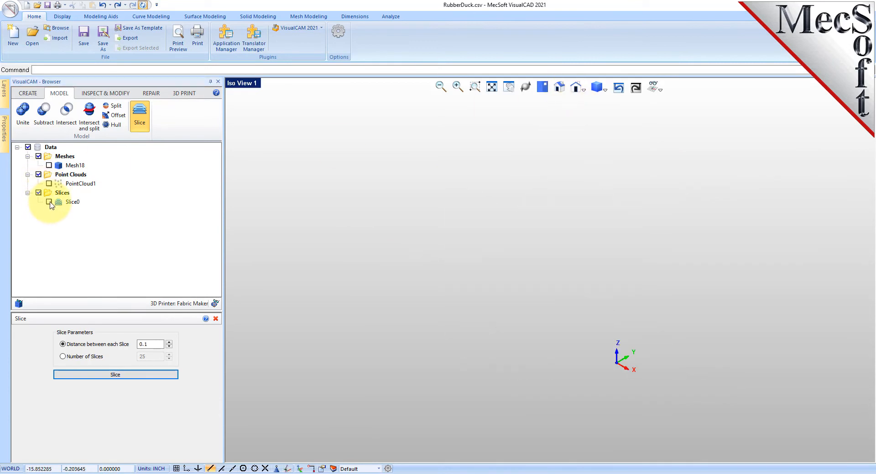
pyautogui.click(49, 166)
pyautogui.scroll(5, 562, 242)
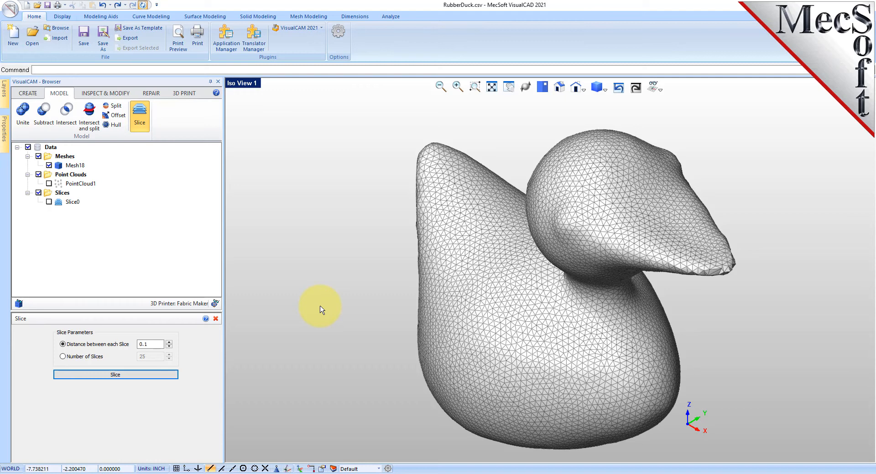
pyautogui.click(48, 201)
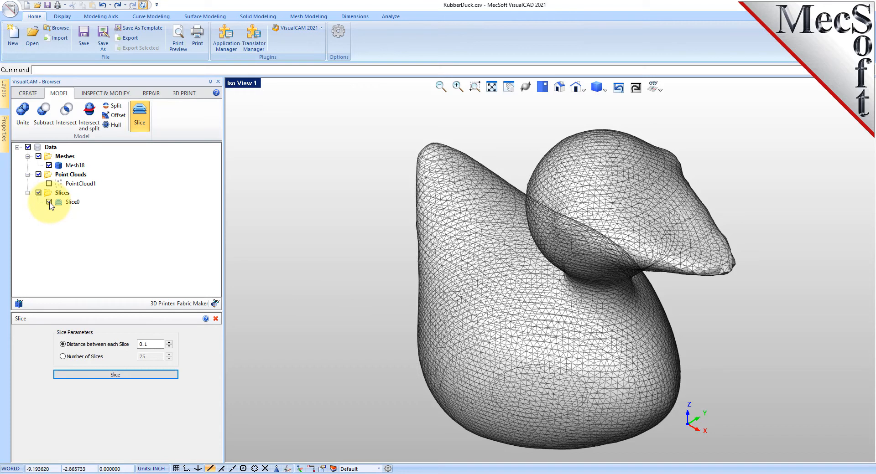
pyautogui.click(49, 202)
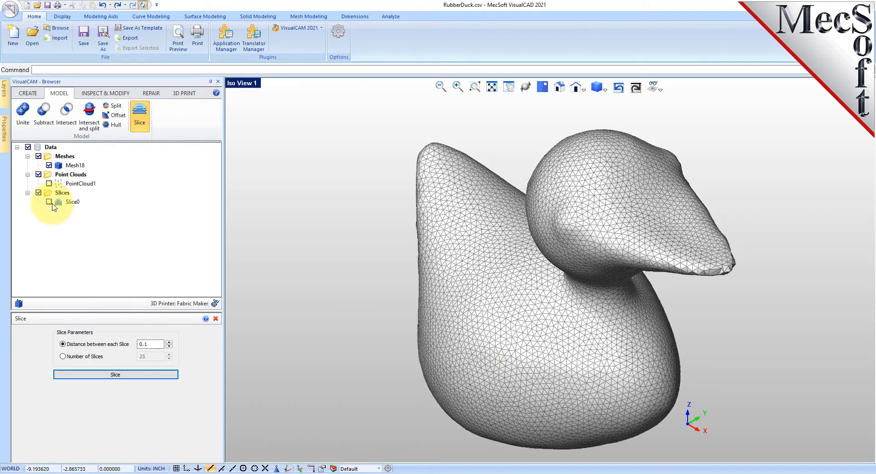
# Select the duck mesh and turn on its transform manipulator.
pyautogui.scroll(-1, 364, 269)
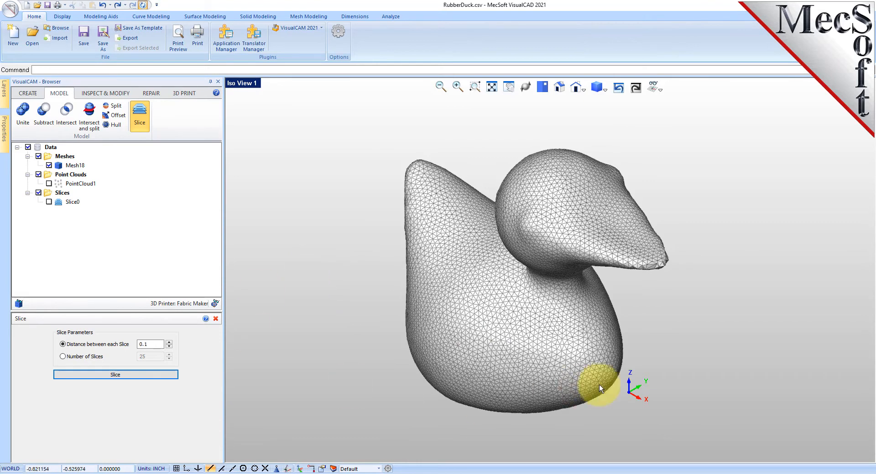
pyautogui.click(536, 332)
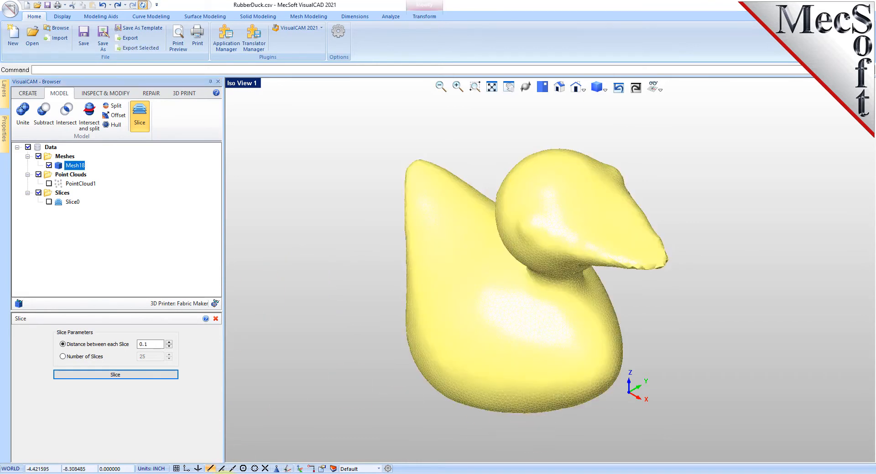
pyautogui.click(301, 468)
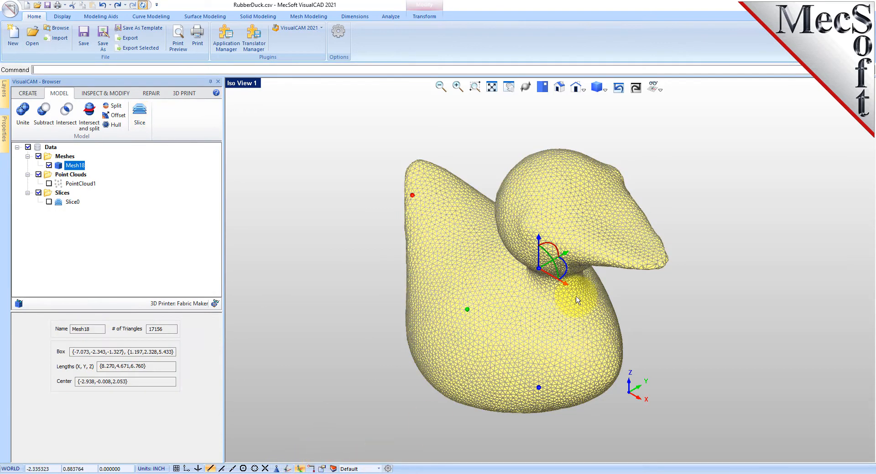
# Rotate the duck mesh by -90 degrees about the X axis using its transform manipulator, then deselect it.
pyautogui.scroll(4, 553, 248)
pyautogui.scroll(-4, 563, 257)
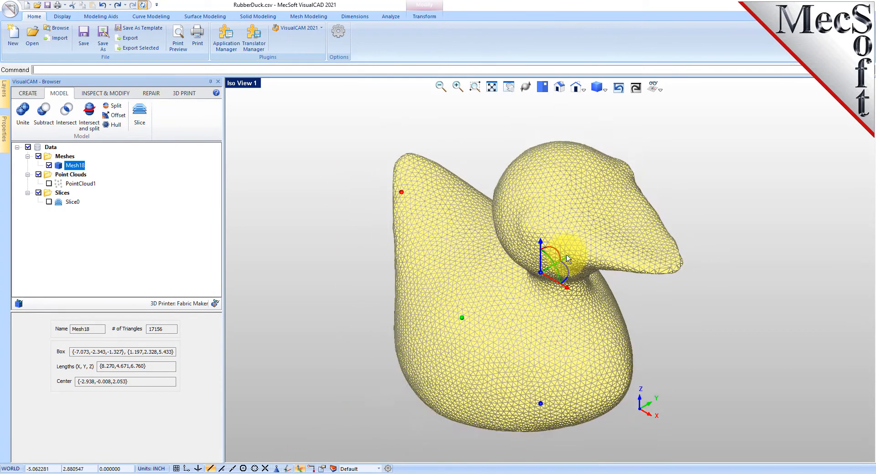
pyautogui.click(561, 249)
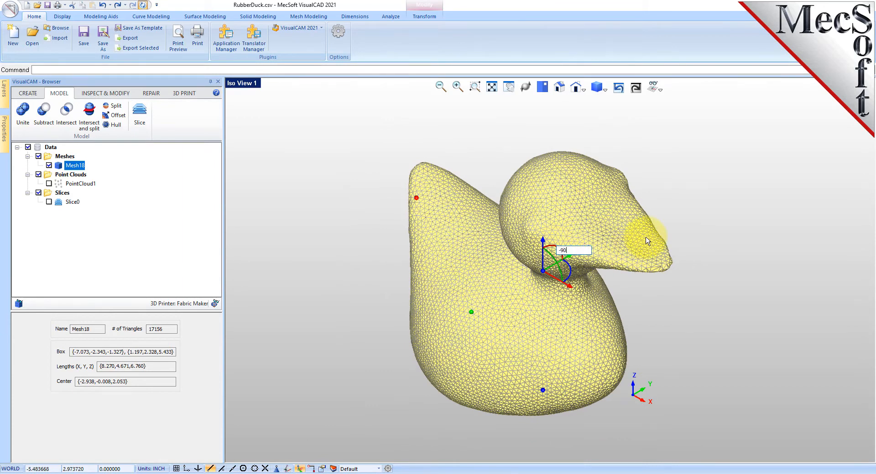
pyautogui.write('-90')
pyautogui.press('Return')
pyautogui.click(336, 337)
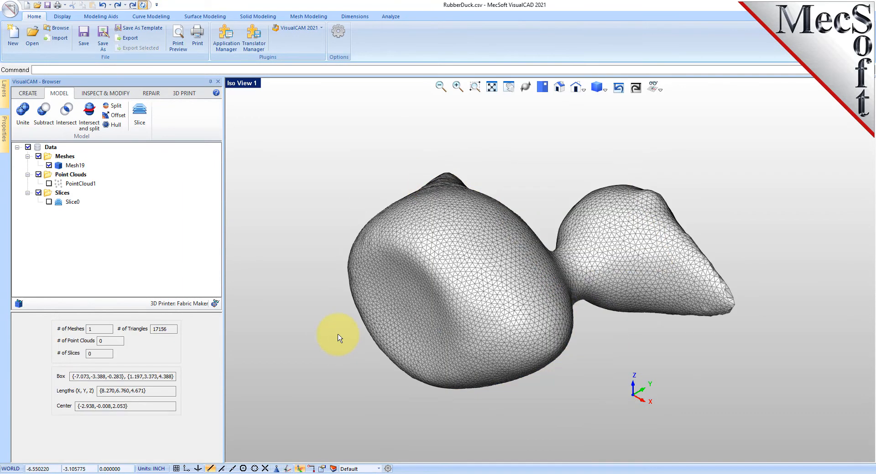
# Offset the rotated duck mesh inward with an offset distance of -0.1 and an adjusted tolerance.
pyautogui.moveTo(482, 322); pyautogui.dragTo(458, 317, button='middle')
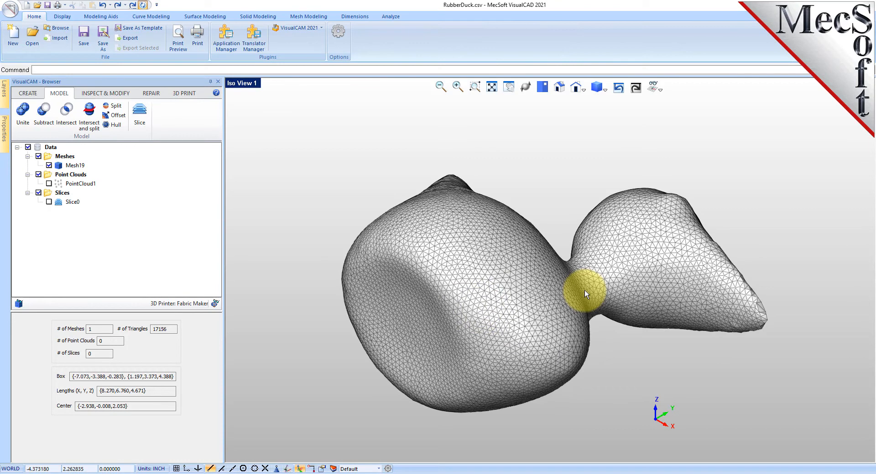
pyautogui.moveTo(584, 290); pyautogui.dragTo(566, 286, button='middle')
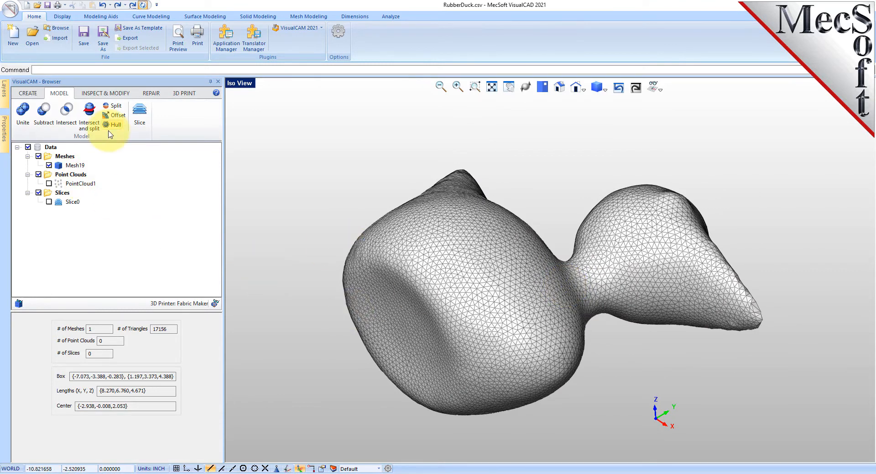
pyautogui.click(123, 115)
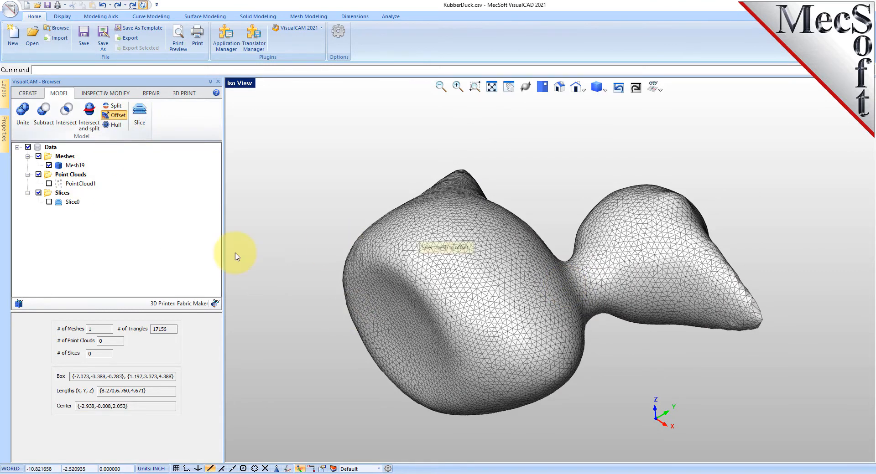
pyautogui.click(441, 267)
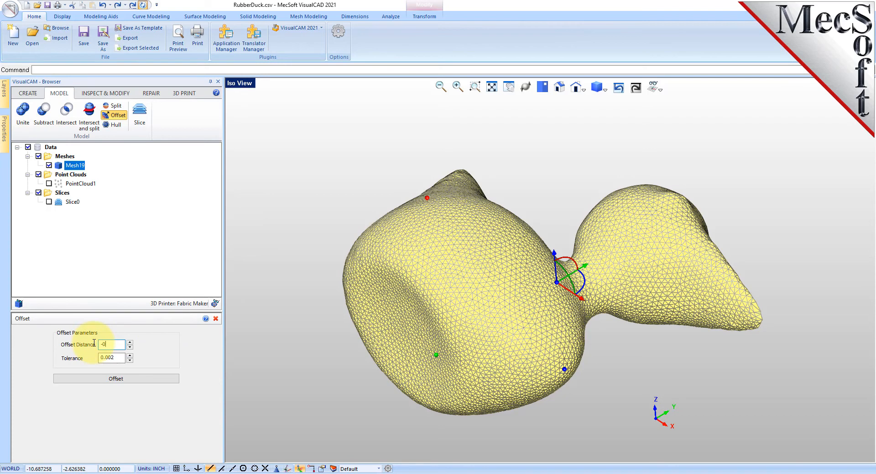
pyautogui.moveTo(115, 359); pyautogui.dragTo(98, 358)
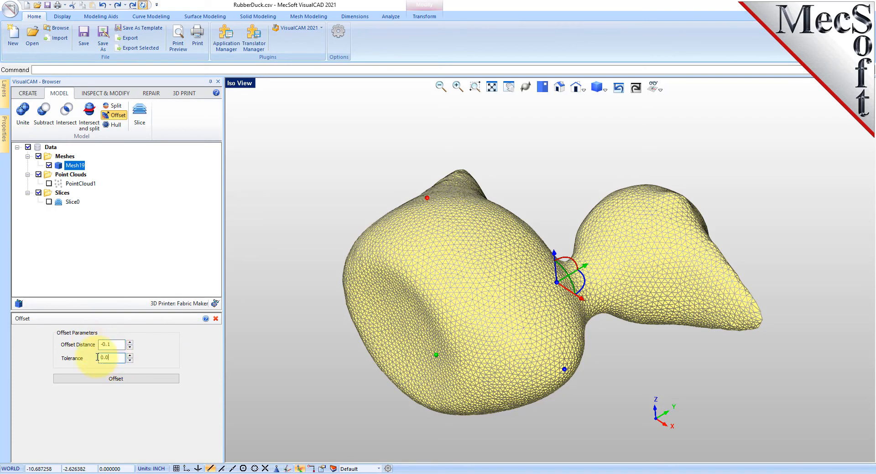
pyautogui.click(125, 381)
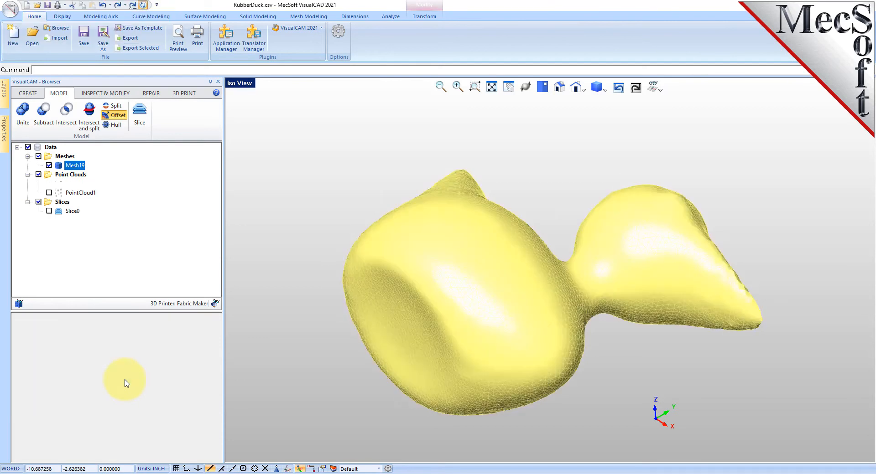
# Turn off the transform manipulator and select the original and offset meshes in turn to compare them.
pyautogui.click(76, 175)
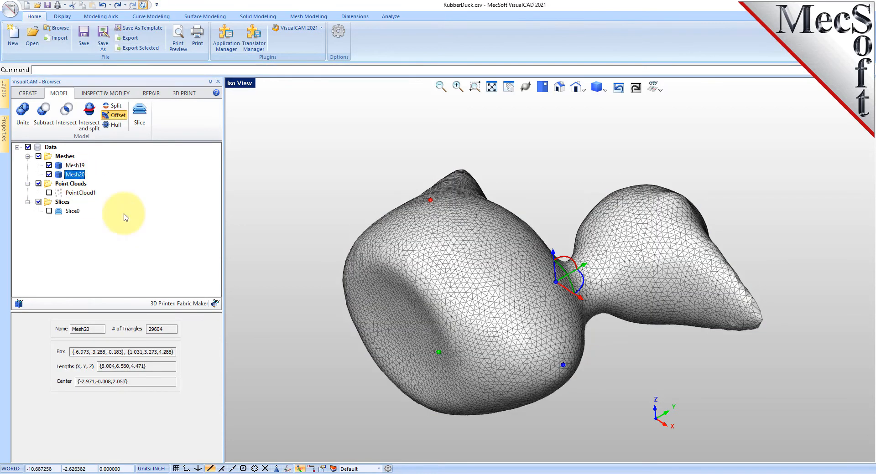
pyautogui.click(299, 468)
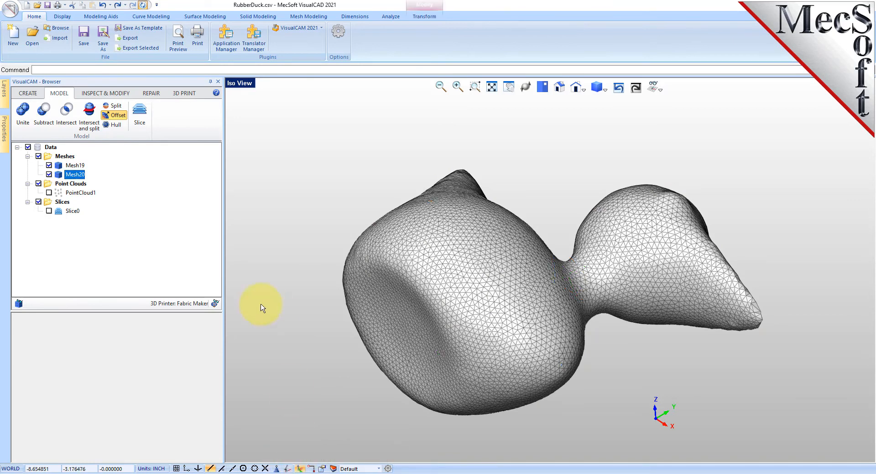
pyautogui.click(77, 167)
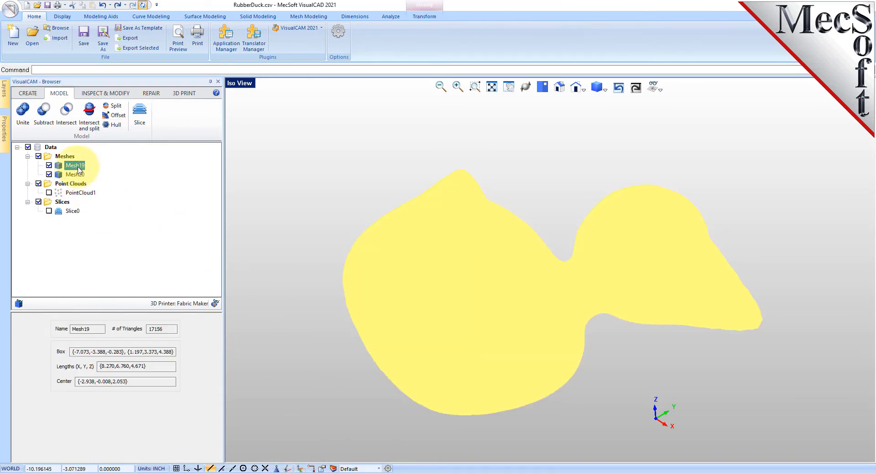
pyautogui.click(77, 176)
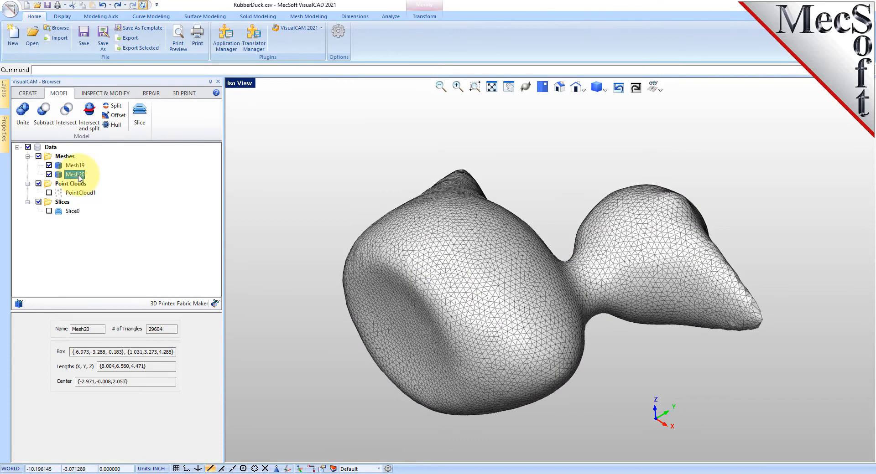
# Compare the outer and inner duck meshes in wireframe display, then restore shading with edges.
pyautogui.click(598, 86)
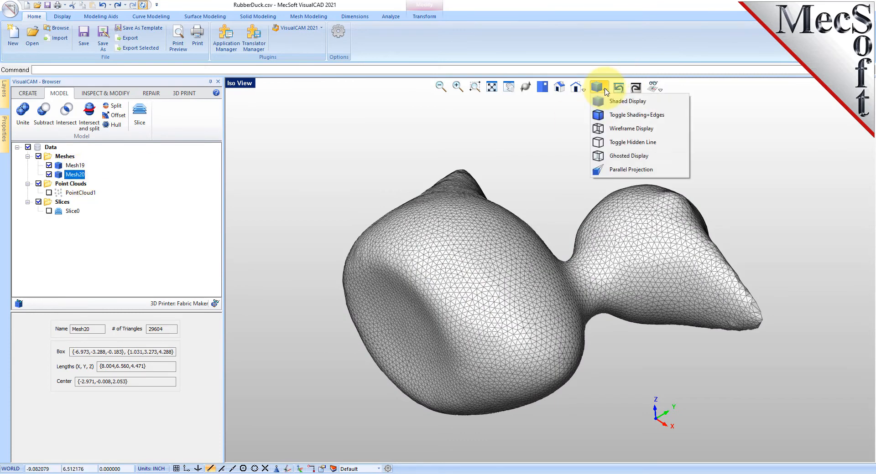
pyautogui.click(622, 129)
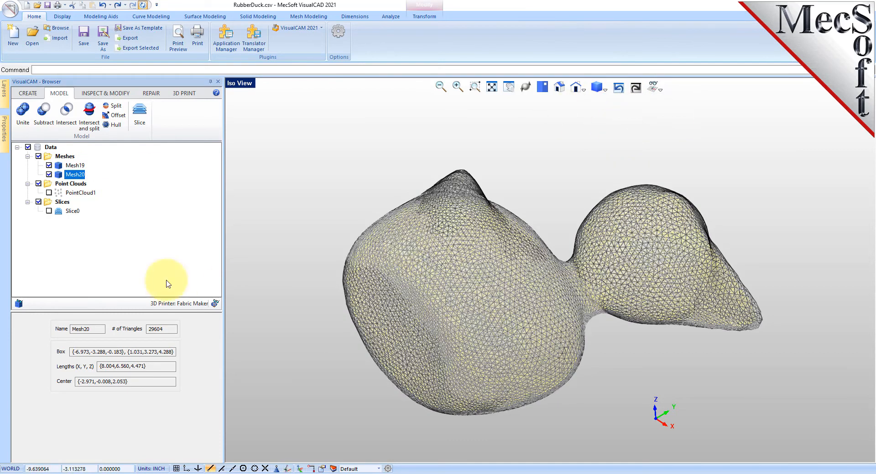
pyautogui.click(75, 165)
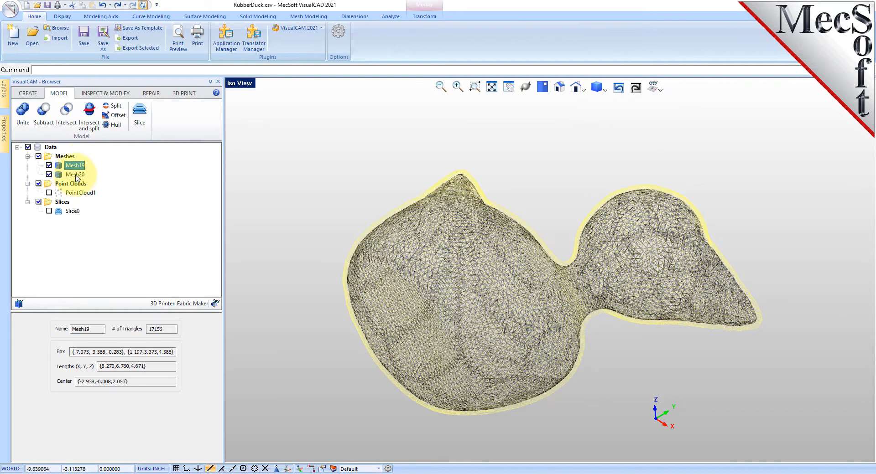
pyautogui.click(75, 175)
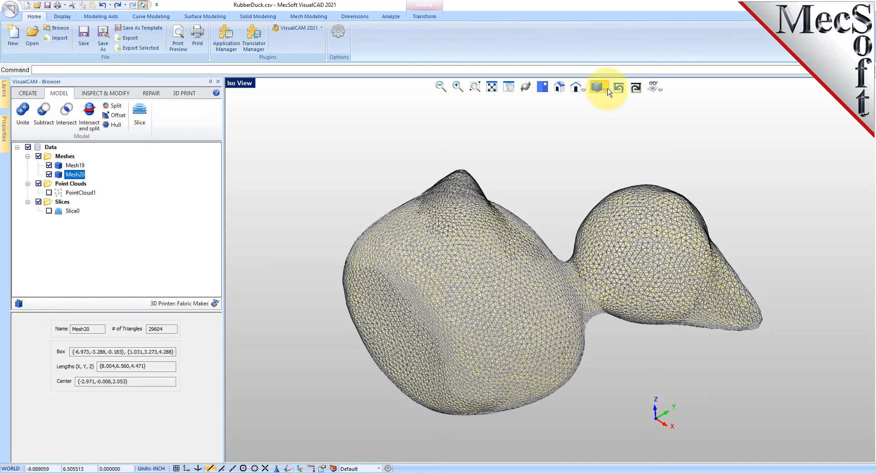
pyautogui.click(605, 89)
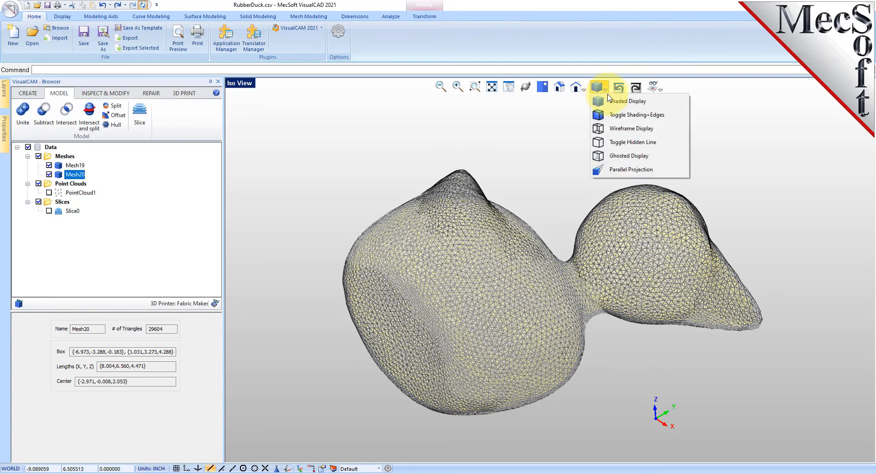
pyautogui.click(623, 116)
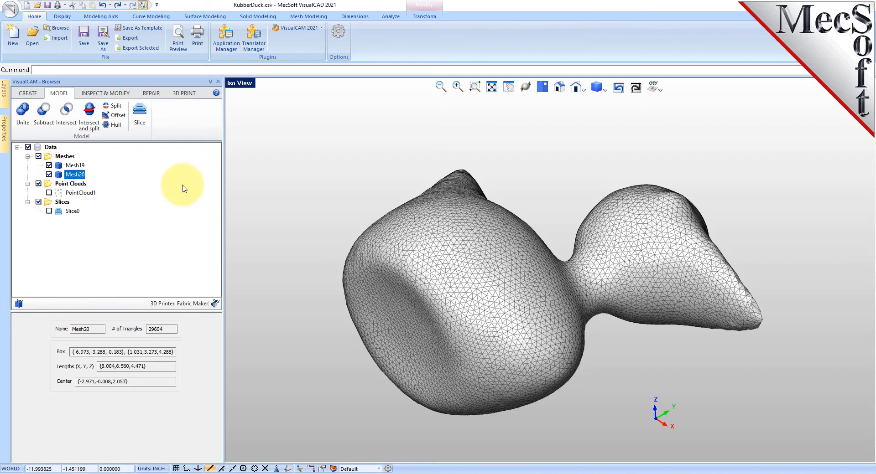
# Select both the outer and offset meshes and split them near mid-height with Cap Results enabled.
pyautogui.click(114, 105)
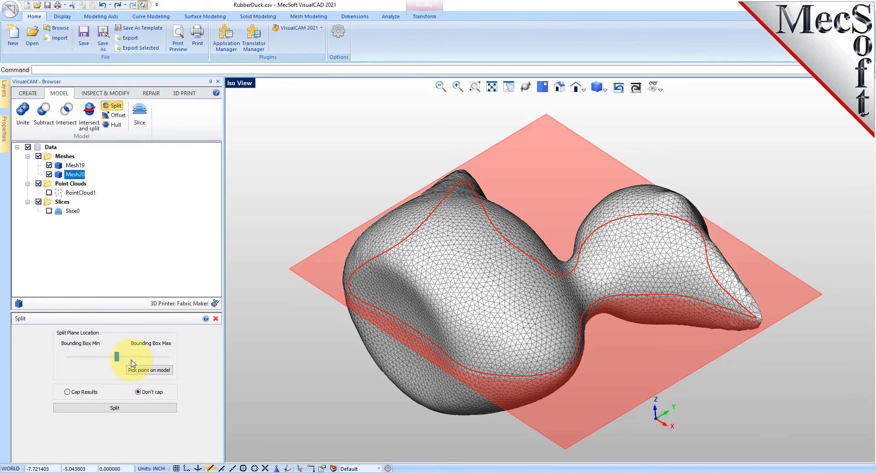
pyautogui.keyDown('ctrl'); pyautogui.click(76, 165); pyautogui.keyUp('ctrl')
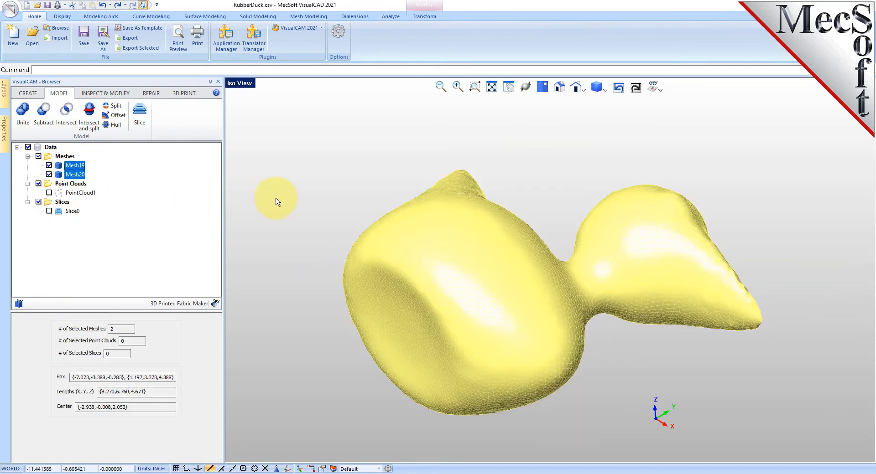
pyautogui.rightClick(291, 220)
pyautogui.rightClick(255, 220)
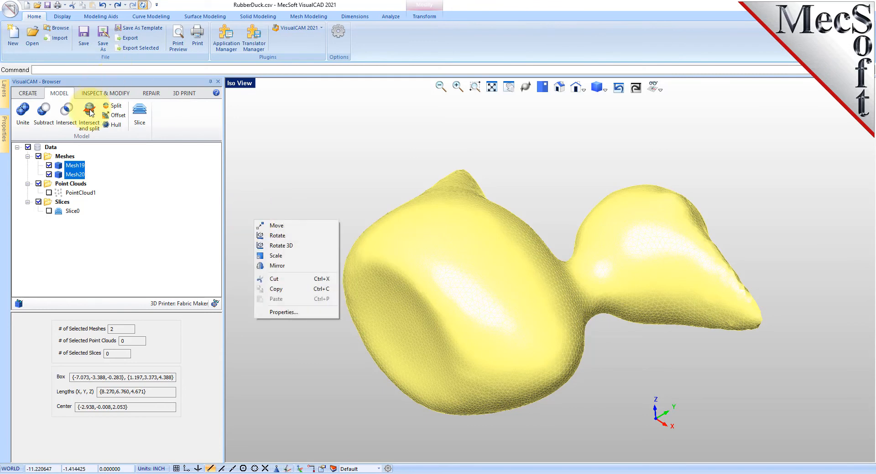
pyautogui.click(114, 106)
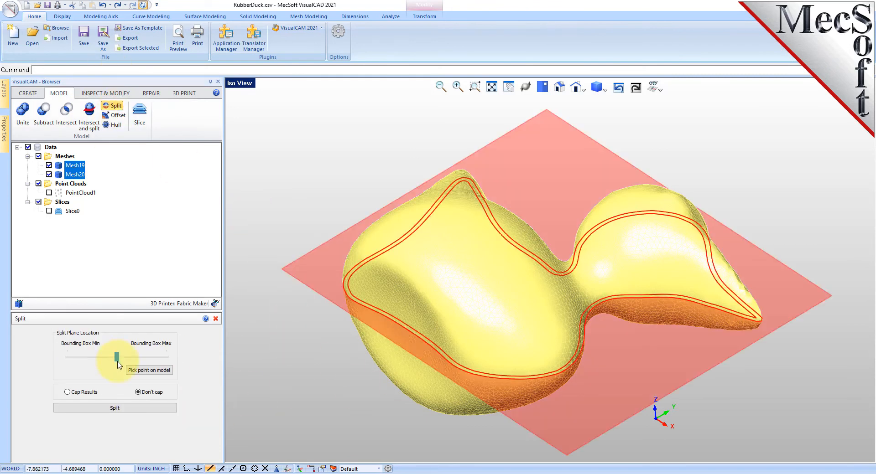
pyautogui.moveTo(119, 359)
pyautogui.mouseDown()
pyautogui.moveTo(111, 359)
pyautogui.moveTo(120, 362)
pyautogui.mouseUp()
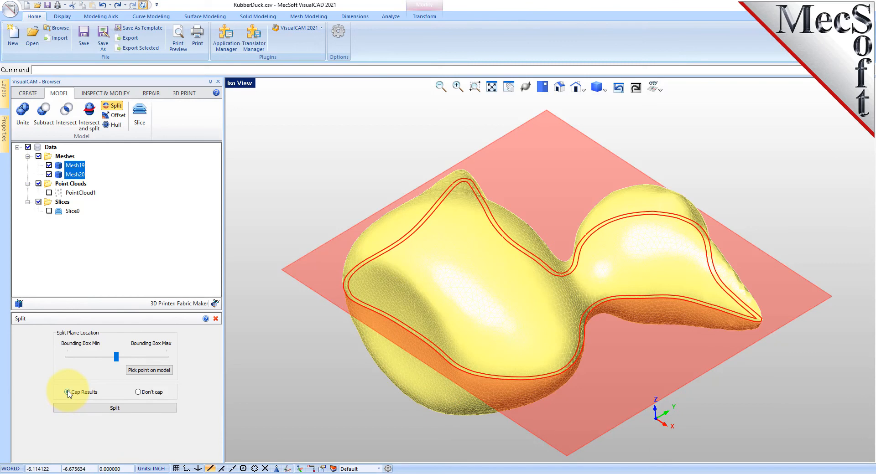
pyautogui.click(115, 408)
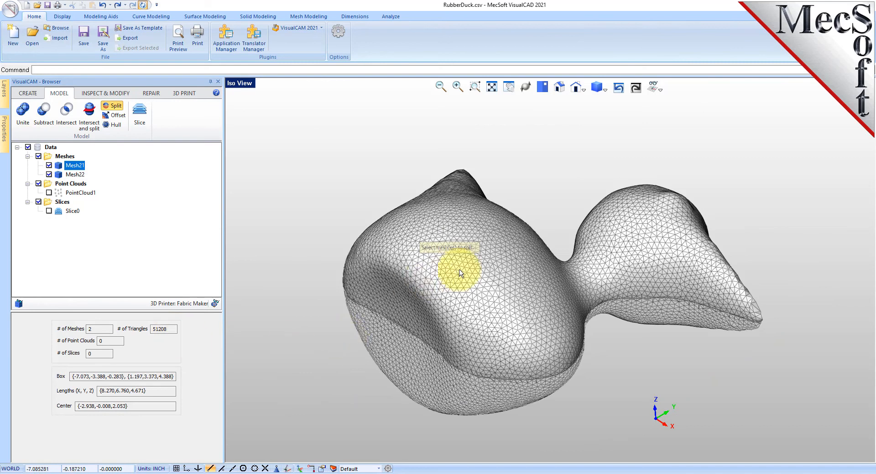
# Highlight the upper and lower halves of the split duck to check them, then leave the Split command with nothing selected.
pyautogui.click(492, 256)
pyautogui.click(458, 404)
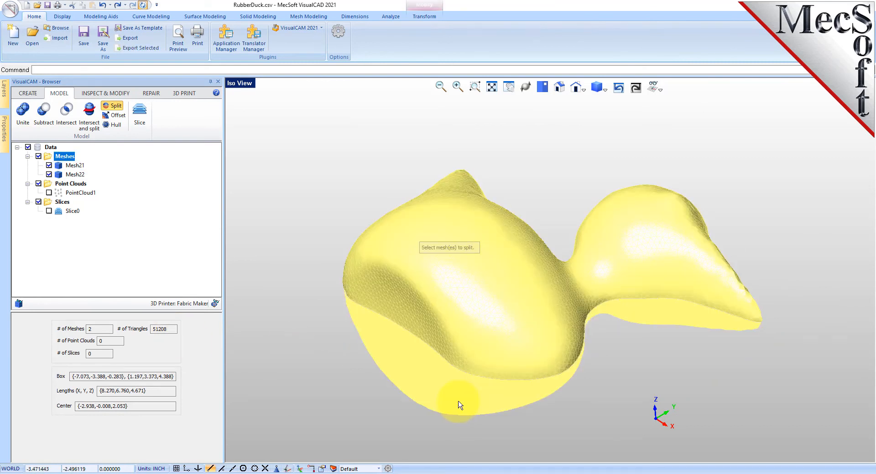
pyautogui.click(462, 270)
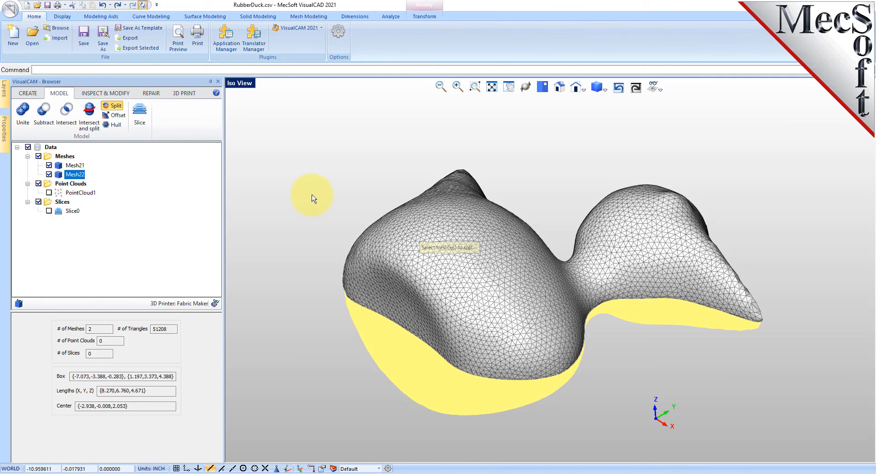
pyautogui.click(318, 239)
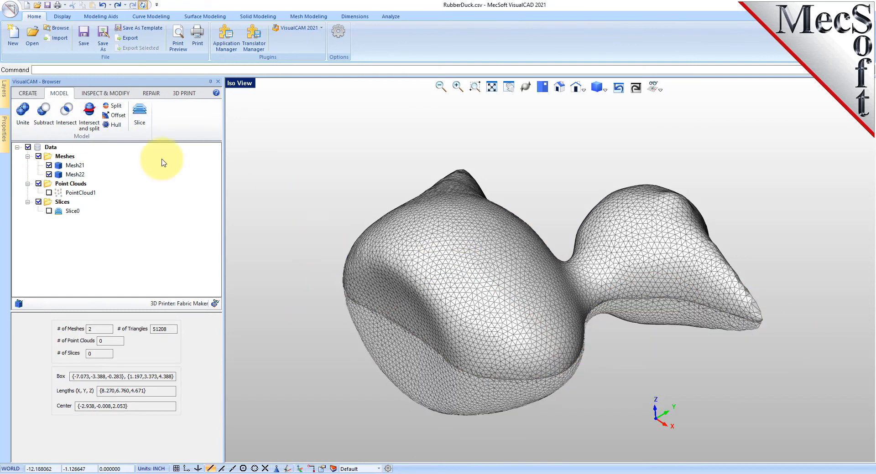
# Display the upper duck half alone for a check, then hide it and show only the lower half.
pyautogui.click(49, 175)
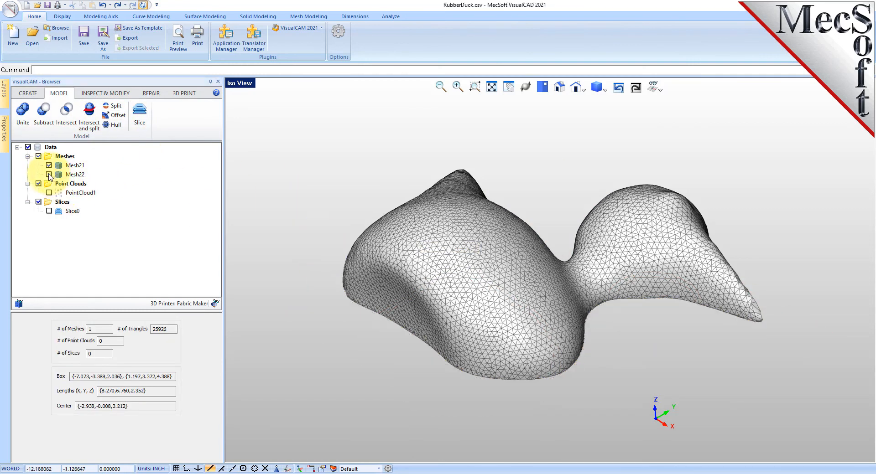
pyautogui.click(49, 165)
pyautogui.click(49, 174)
# Examine the hollow interior and capped wall of the lower duck half up close, and turn off the mesh edge display.
pyautogui.moveTo(529, 373); pyautogui.dragTo(727, 254)
pyautogui.scroll(5, 759, 250)
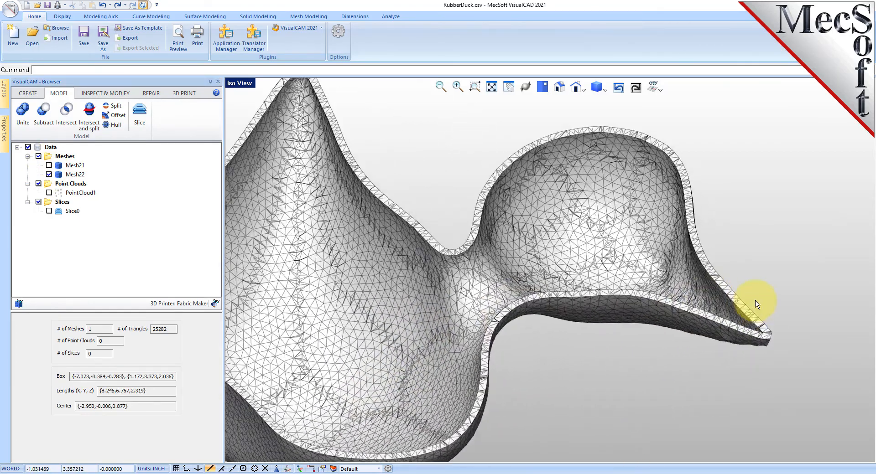
pyautogui.moveTo(383, 402); pyautogui.dragTo(474, 279)
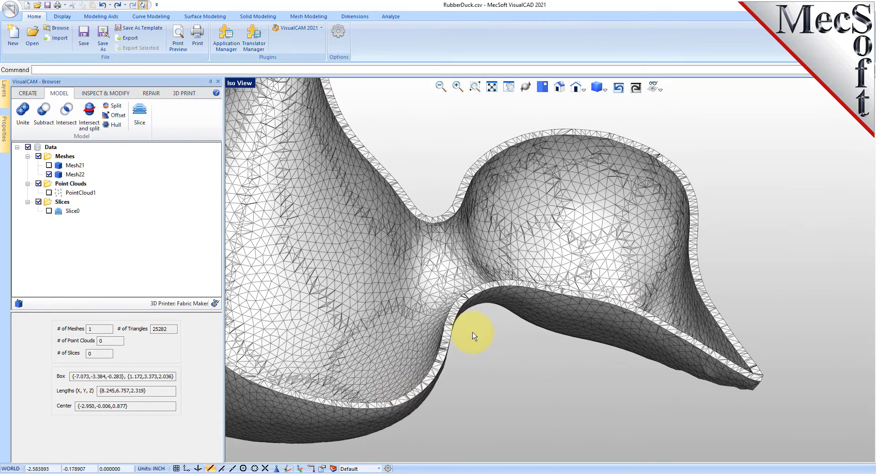
pyautogui.click(606, 92)
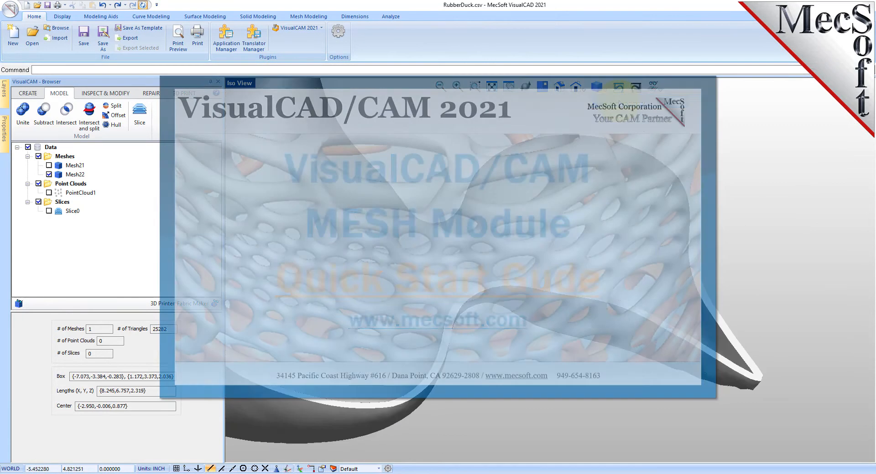
pyautogui.scroll(-1, 683, 292)
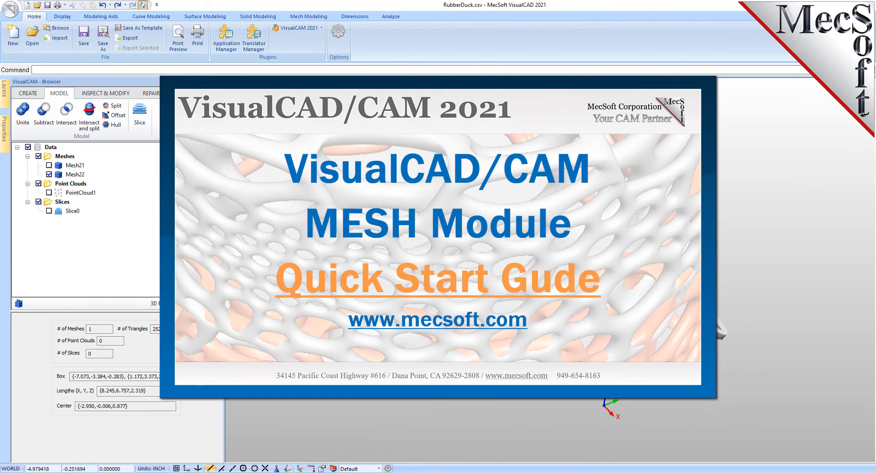